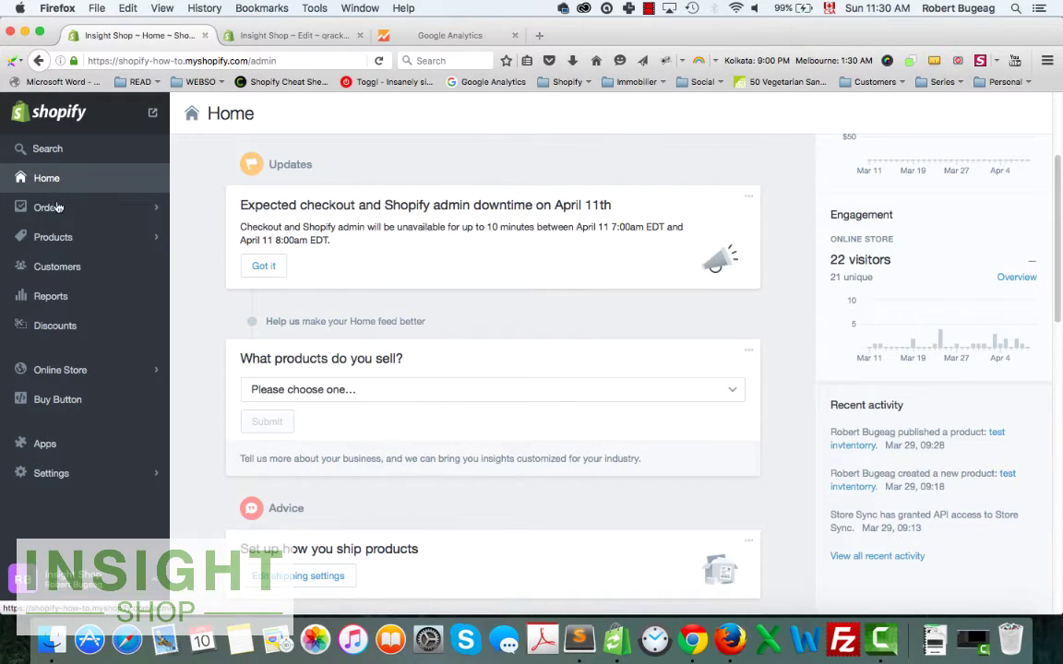
Go to Settings > Online Store and place the caret in the empty Google Analytics account field
{"action": "left_click", "coordinate": [57, 472]}
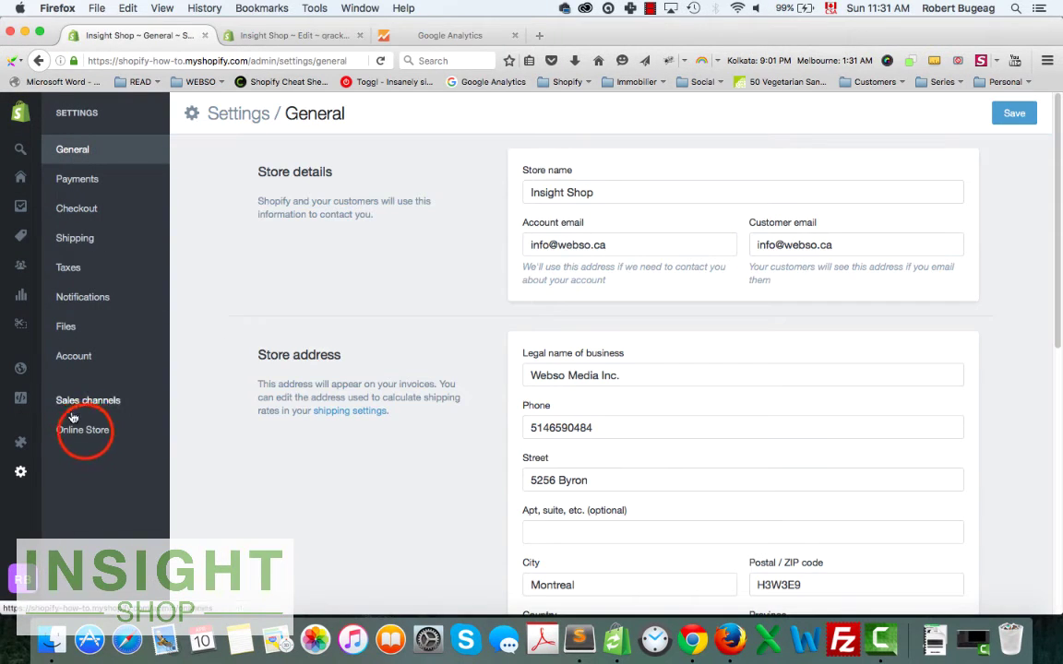
{"action": "left_click", "coordinate": [84, 432]}
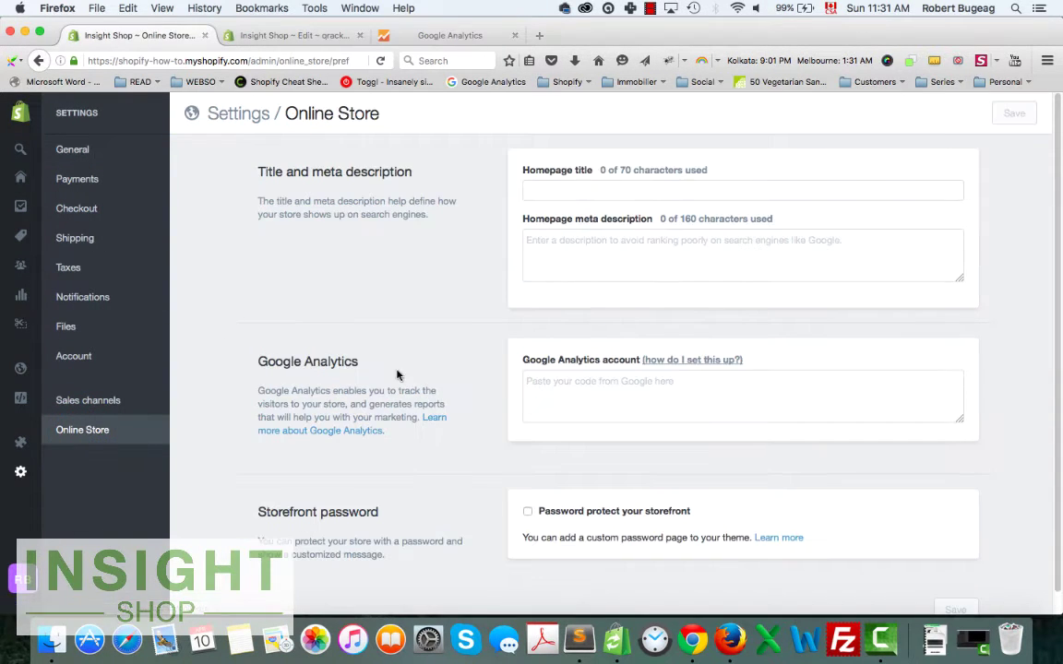
{"action": "left_click", "coordinate": [551, 385]}
{"action": "left_click", "coordinate": [557, 384]}
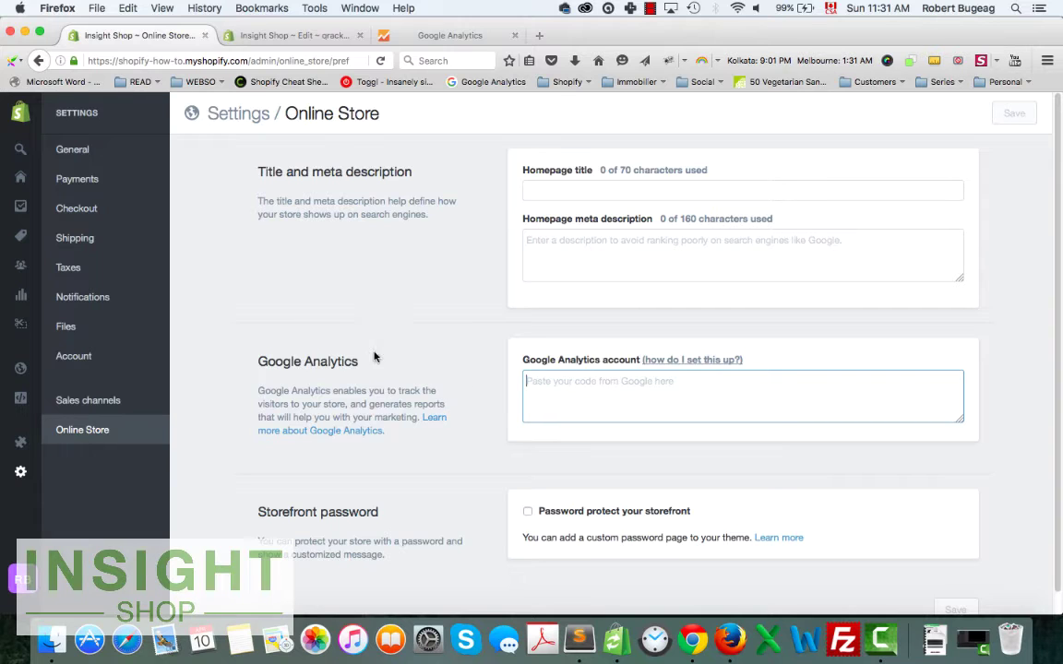
Run Tag Assistant in Chrome on List Courtier Immobilier and Insight Shop, confirming no tags on insightshop.co
{"action": "left_click", "coordinate": [692, 639]}
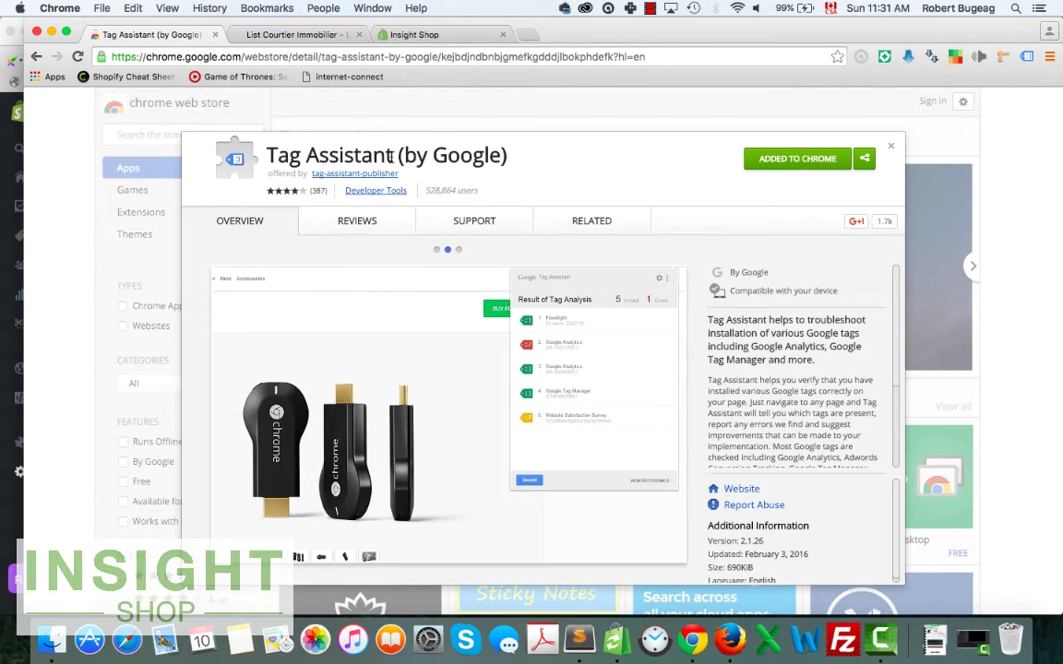
{"action": "left_click", "coordinate": [229, 57]}
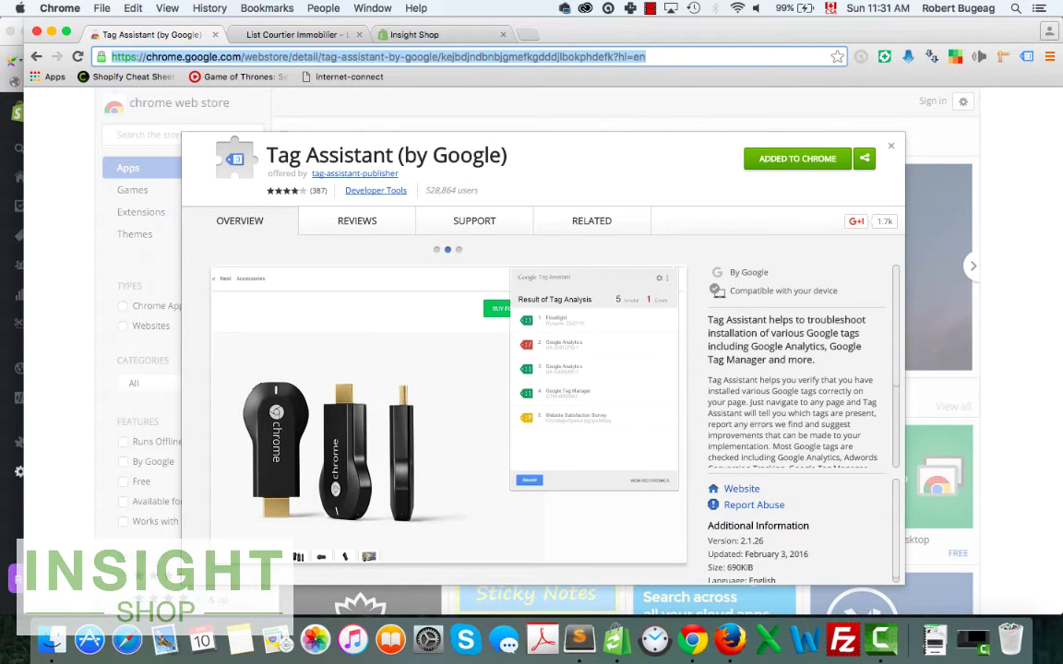
{"action": "left_click", "coordinate": [1025, 56]}
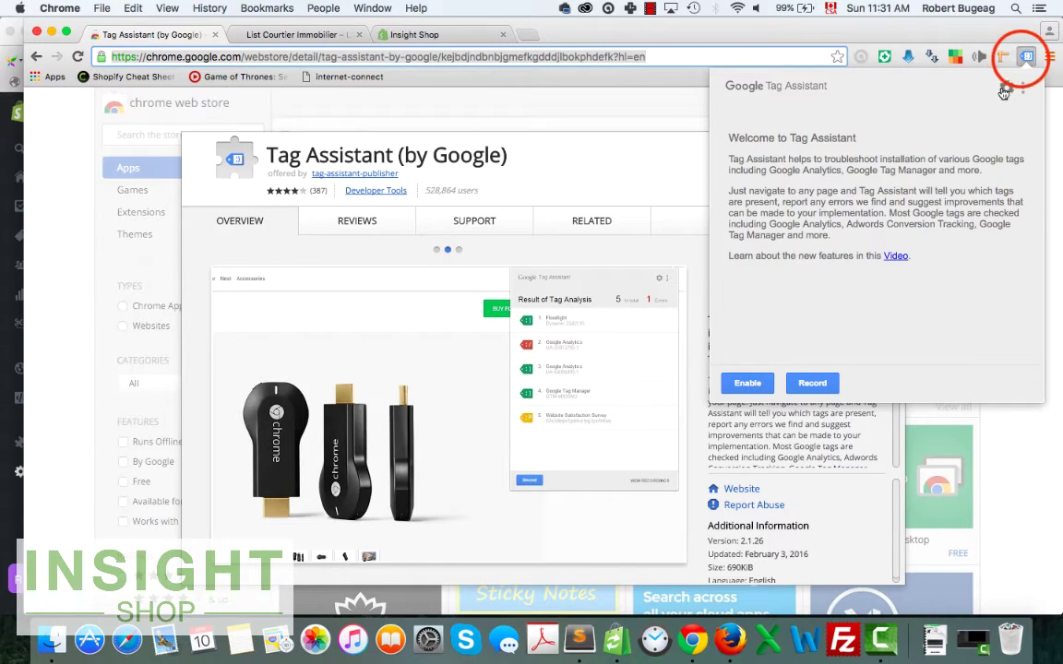
{"action": "left_click", "coordinate": [593, 159]}
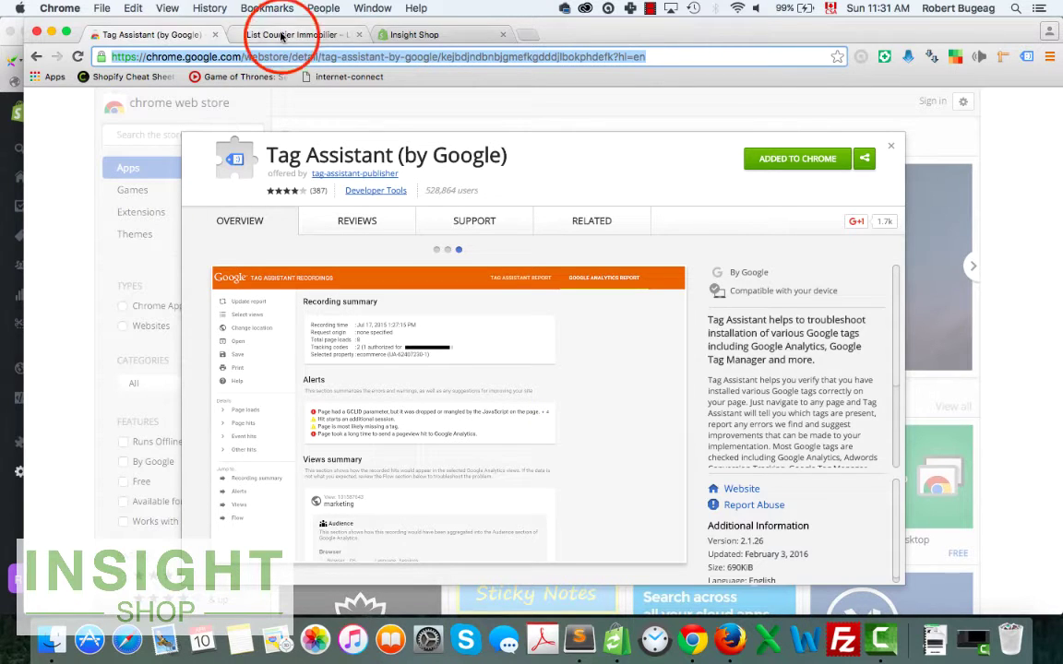
{"action": "left_click", "coordinate": [341, 36]}
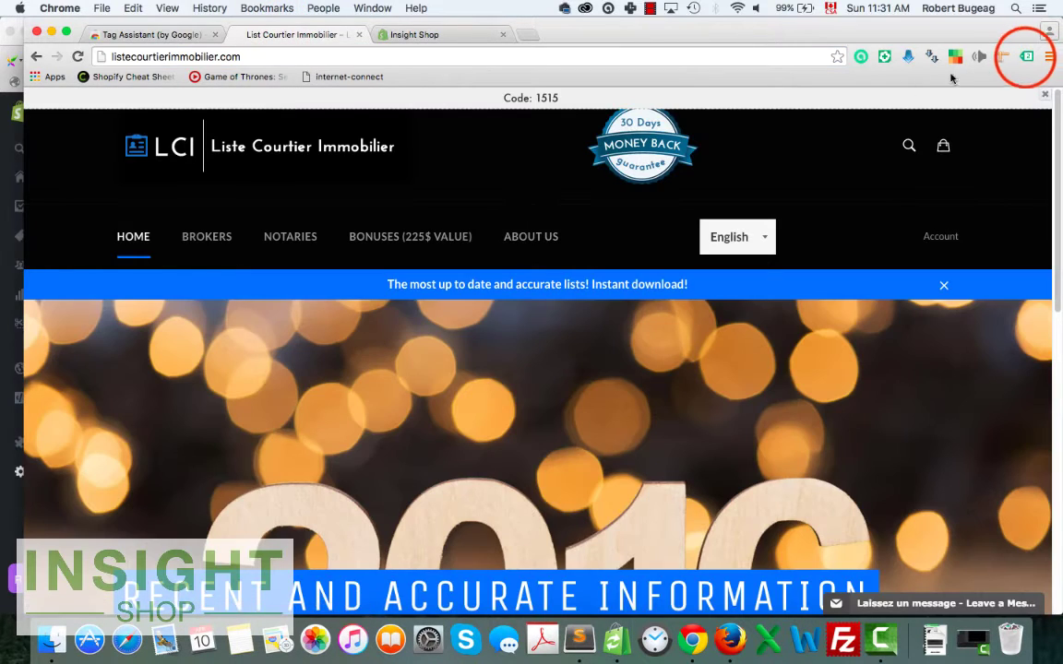
{"action": "left_click", "coordinate": [1024, 57]}
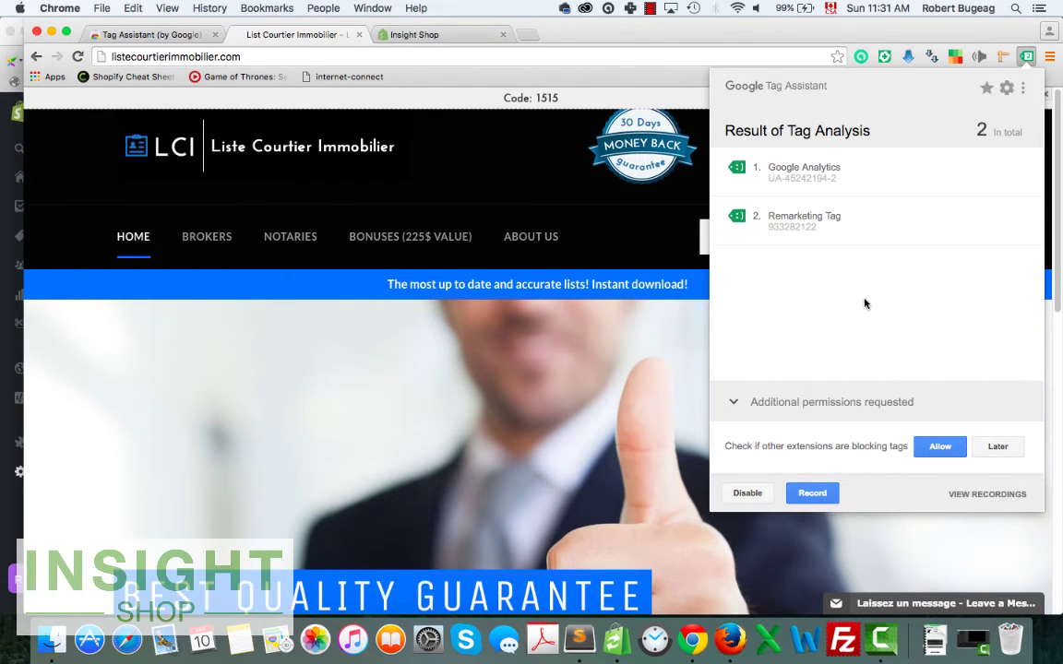
{"action": "left_click", "coordinate": [431, 35]}
{"action": "left_click", "coordinate": [1028, 57]}
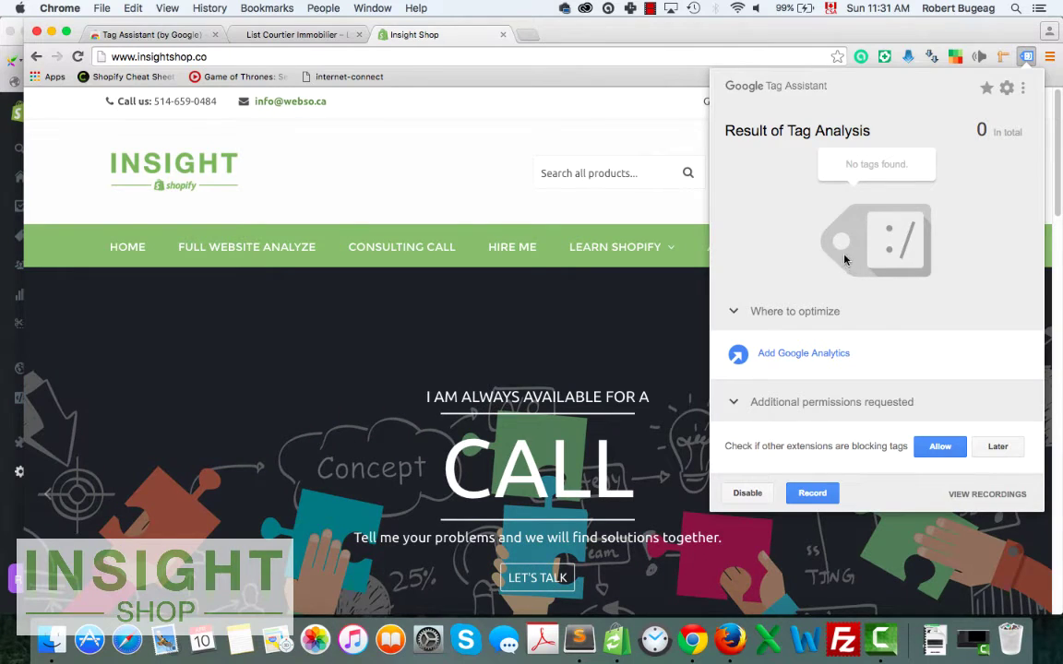
{"action": "left_click", "coordinate": [734, 643]}
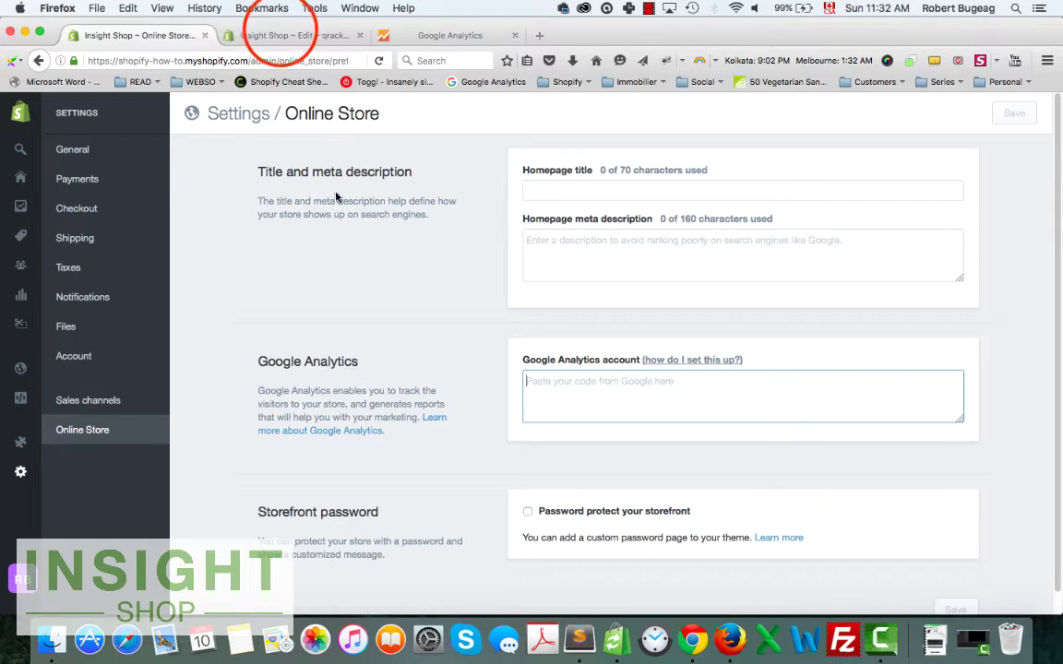
Search the qrack theme's theme.liquid for analytics.js, then bring up the Google Analytics account list
{"action": "left_click", "coordinate": [284, 35]}
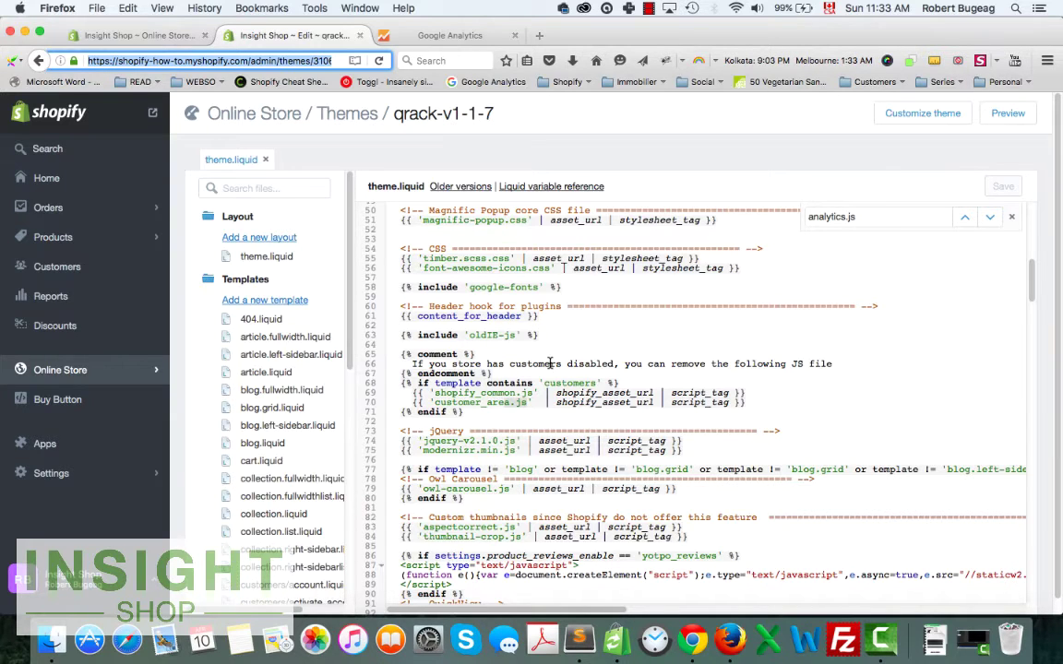
{"action": "left_click", "coordinate": [114, 33]}
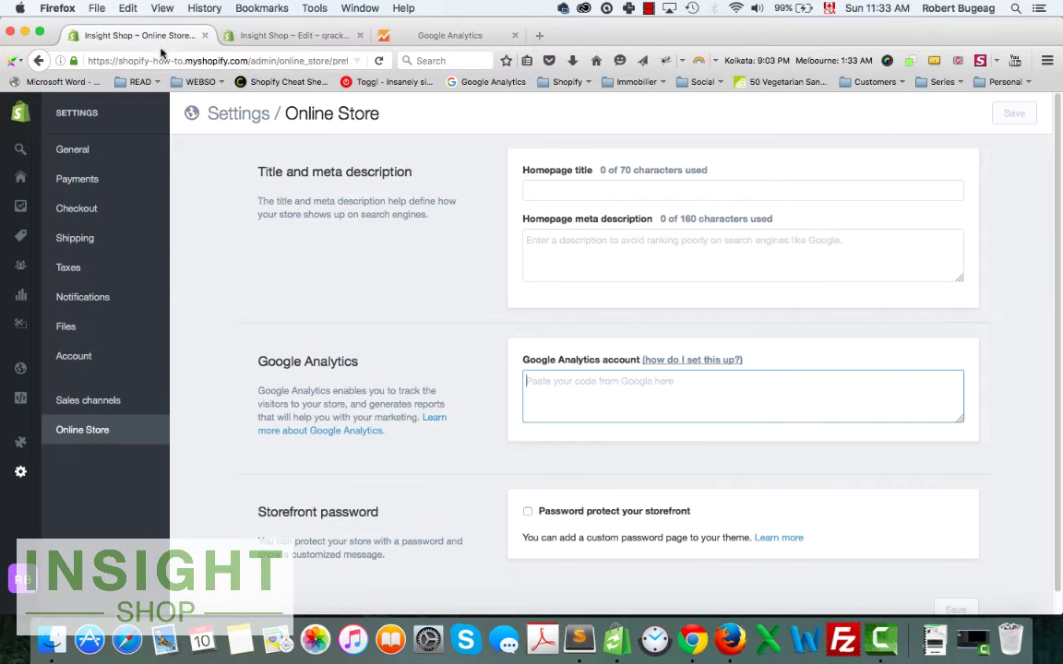
{"action": "left_click", "coordinate": [452, 35]}
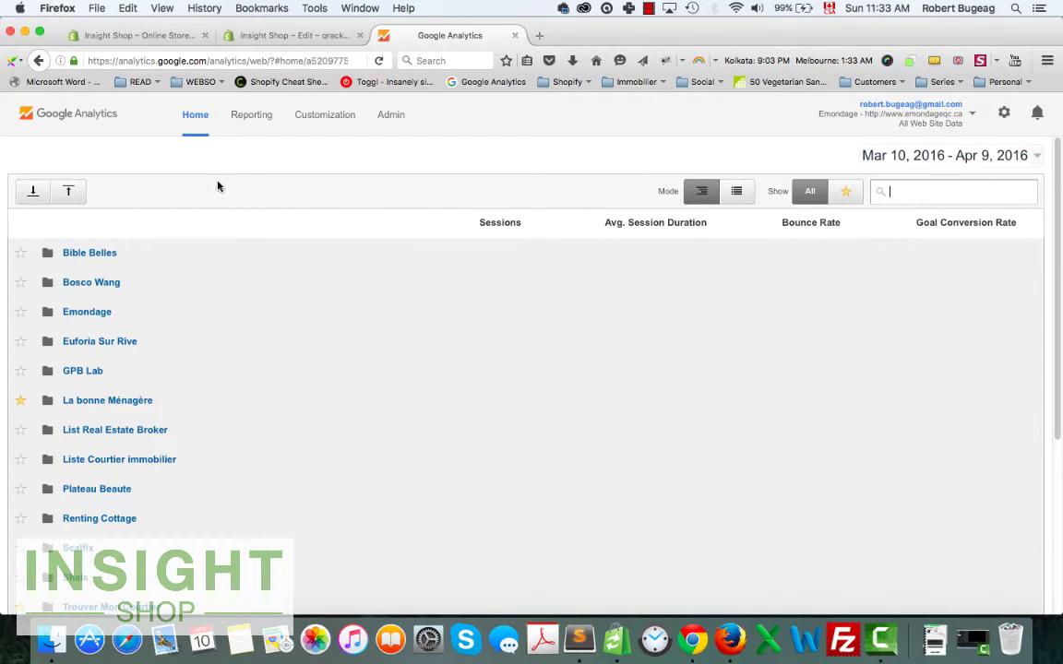
Choose Create new account from the Account dropdown on the Analytics Admin page
{"action": "left_click", "coordinate": [384, 120]}
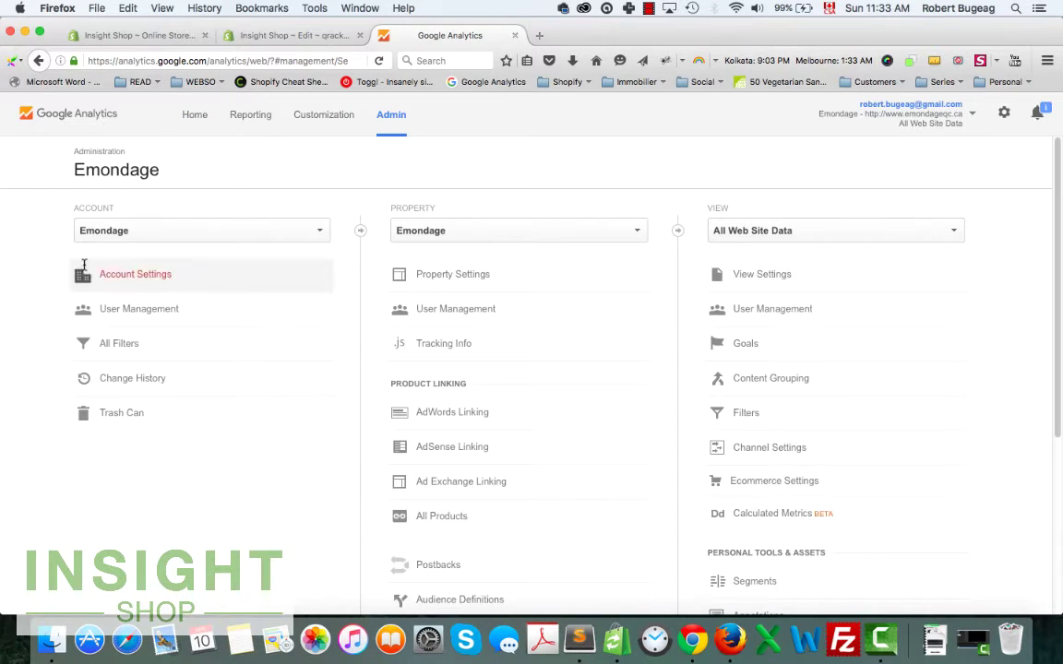
{"action": "left_click", "coordinate": [199, 118]}
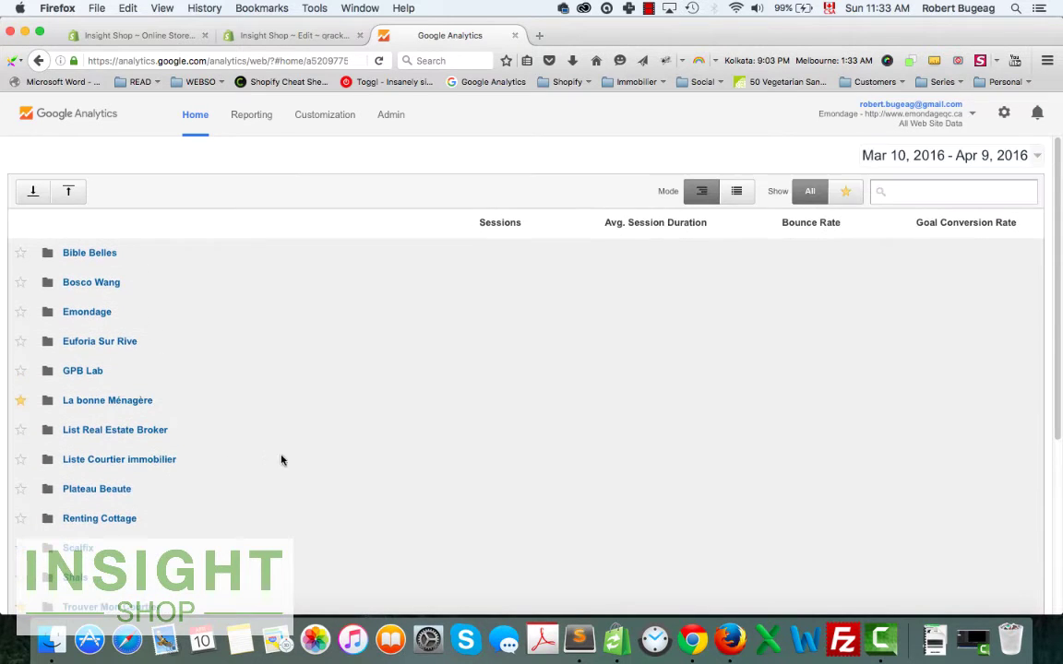
{"action": "left_click", "coordinate": [396, 118]}
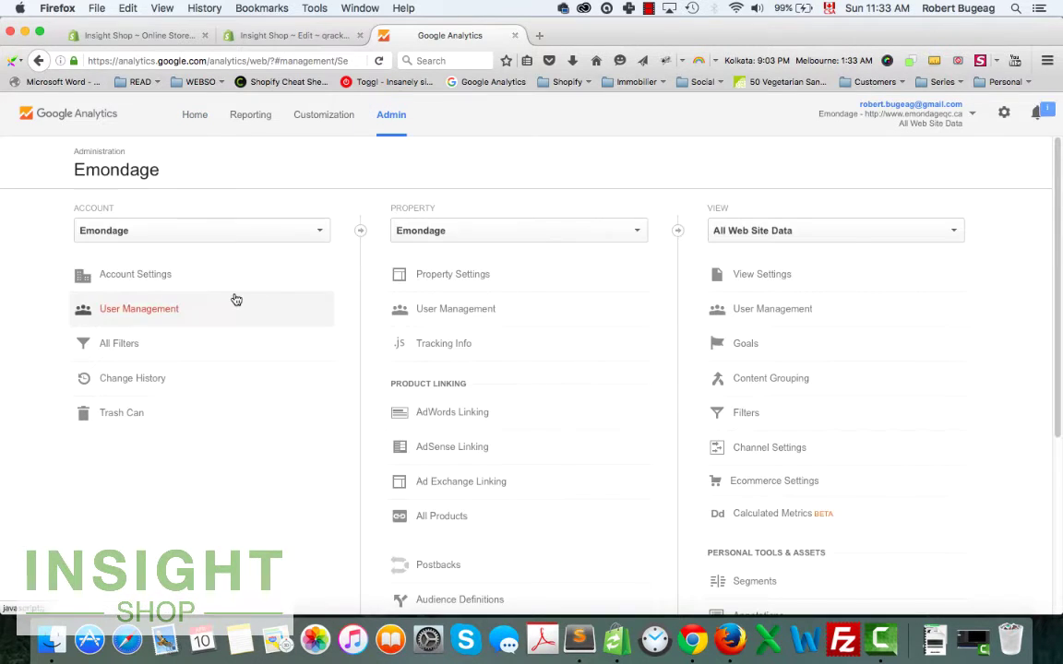
{"action": "left_click", "coordinate": [320, 231]}
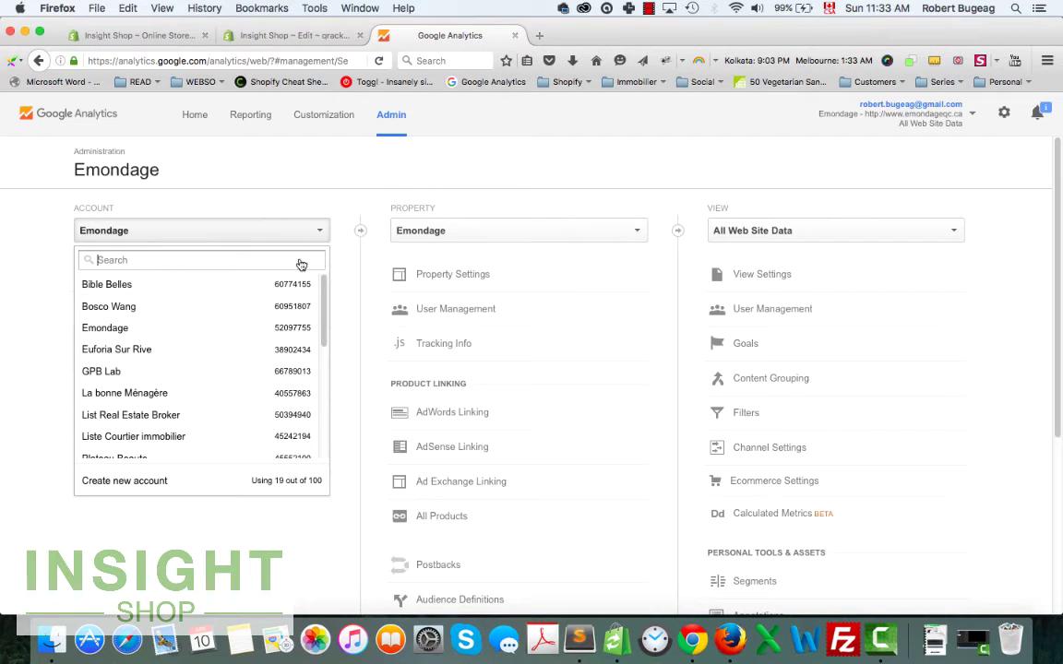
{"action": "scroll", "coordinate": [184, 392], "scroll_direction": "down", "scroll_amount": 2}
{"action": "left_click", "coordinate": [120, 489]}
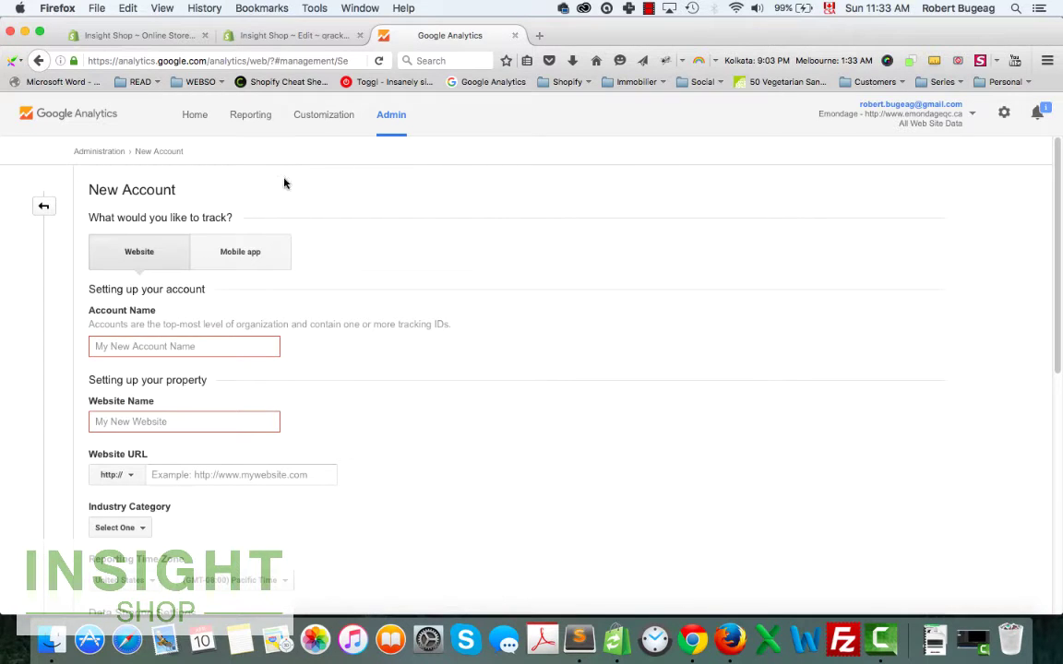
Enter 'Insight Shop' as both the Account Name and the Website Name
{"action": "left_click", "coordinate": [108, 346]}
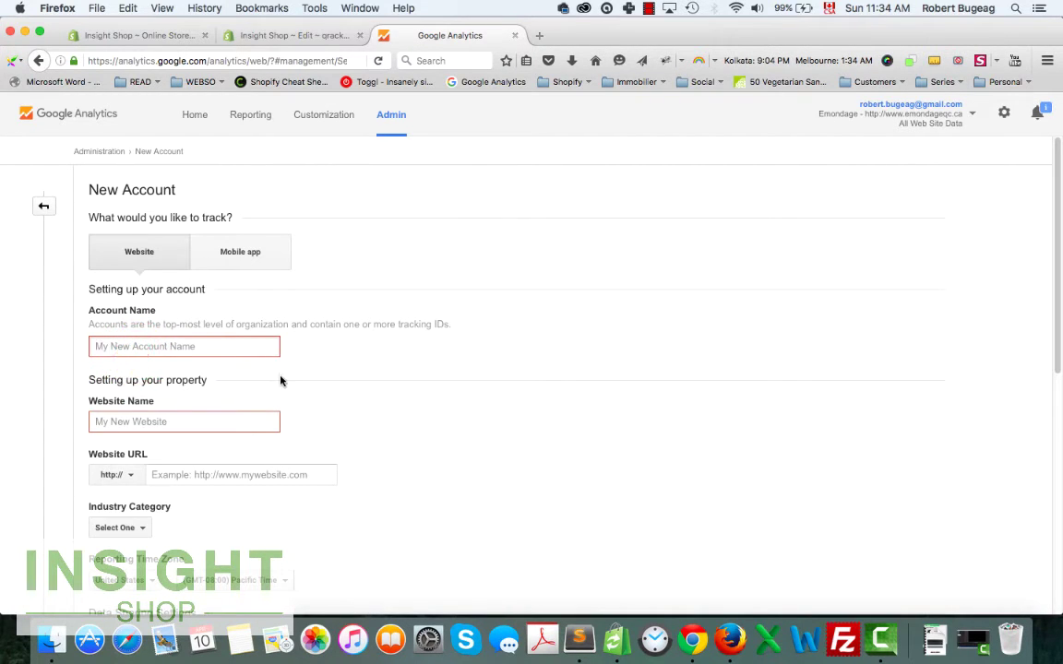
{"action": "type", "text": "Insight Shop"}
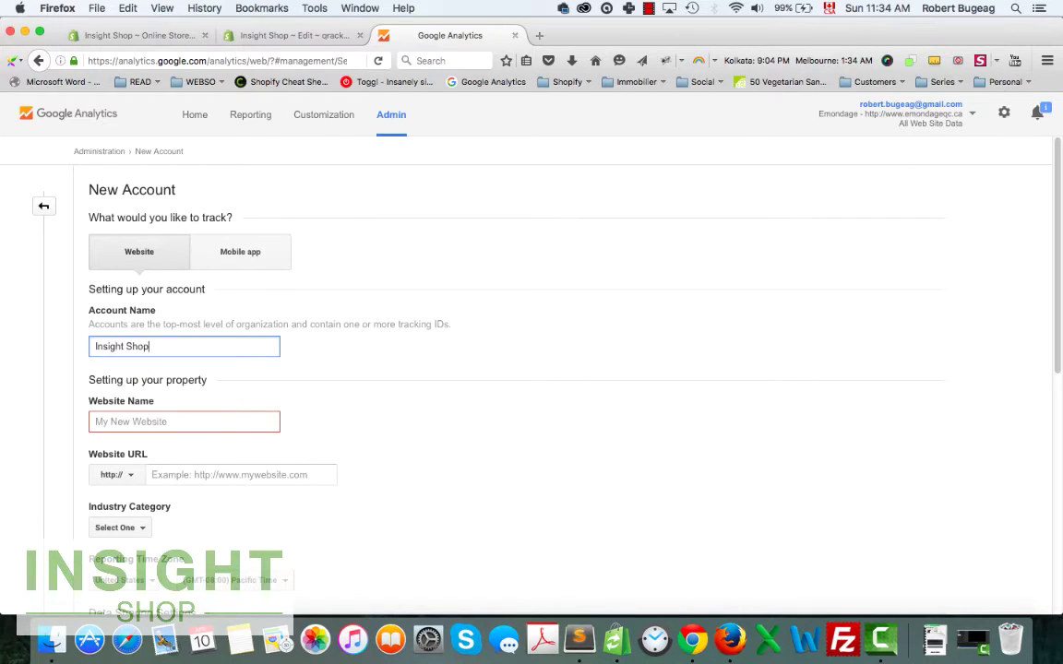
{"action": "left_click", "coordinate": [166, 422]}
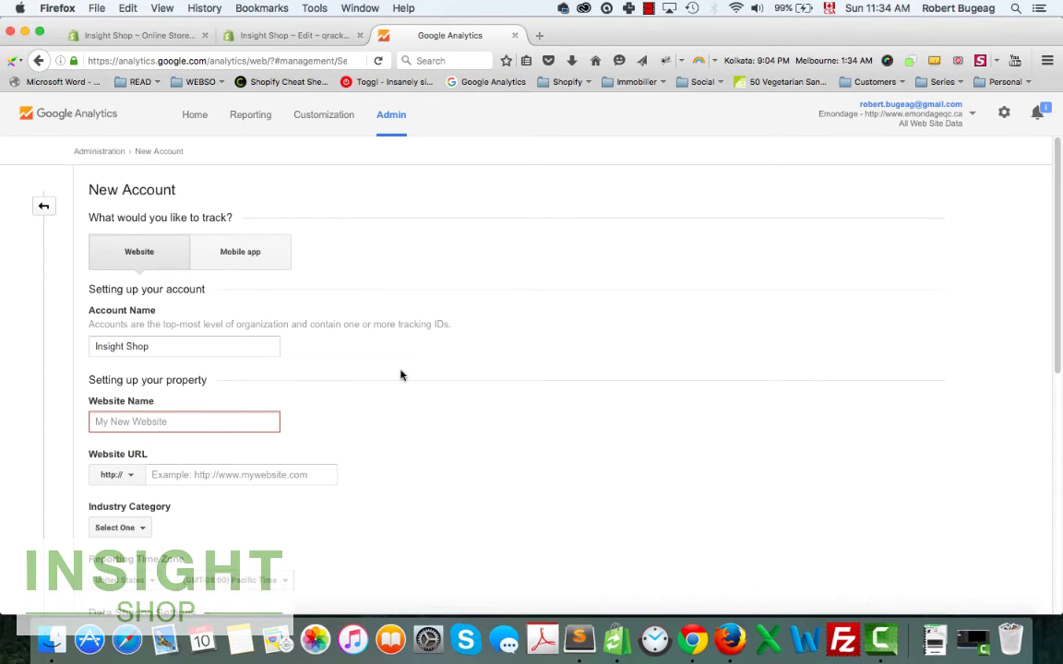
{"action": "scroll", "coordinate": [400, 374], "scroll_direction": "down", "scroll_amount": 1}
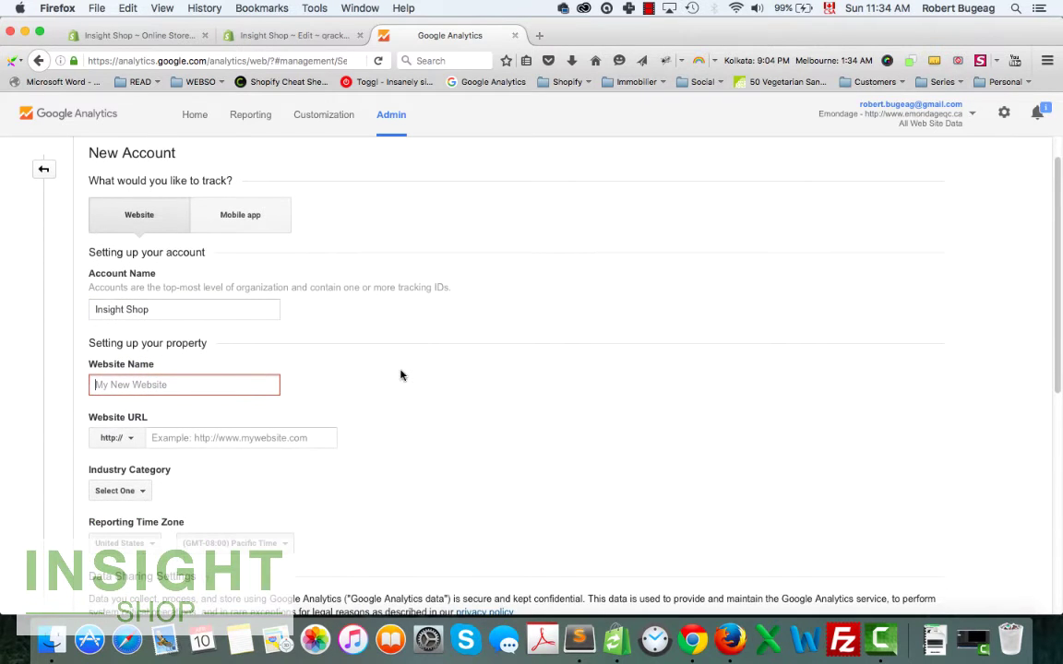
{"action": "left_click_drag", "start_coordinate": [147, 310], "coordinate": [69, 309]}
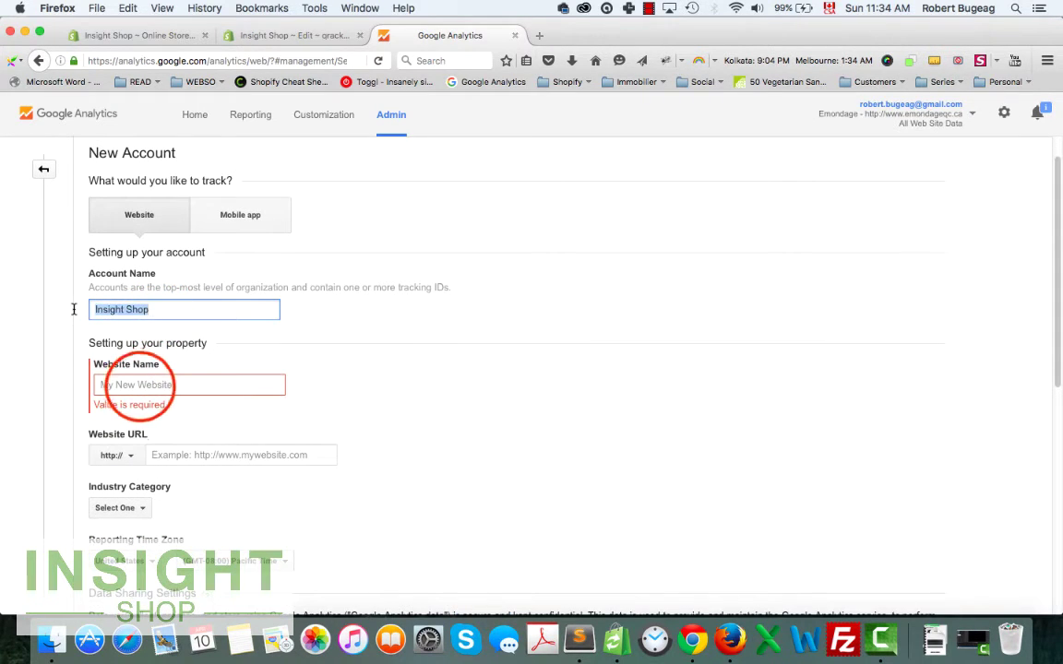
{"action": "key", "text": "ctrl+c"}
{"action": "left_click", "coordinate": [157, 384]}
{"action": "key", "text": "ctrl+v"}
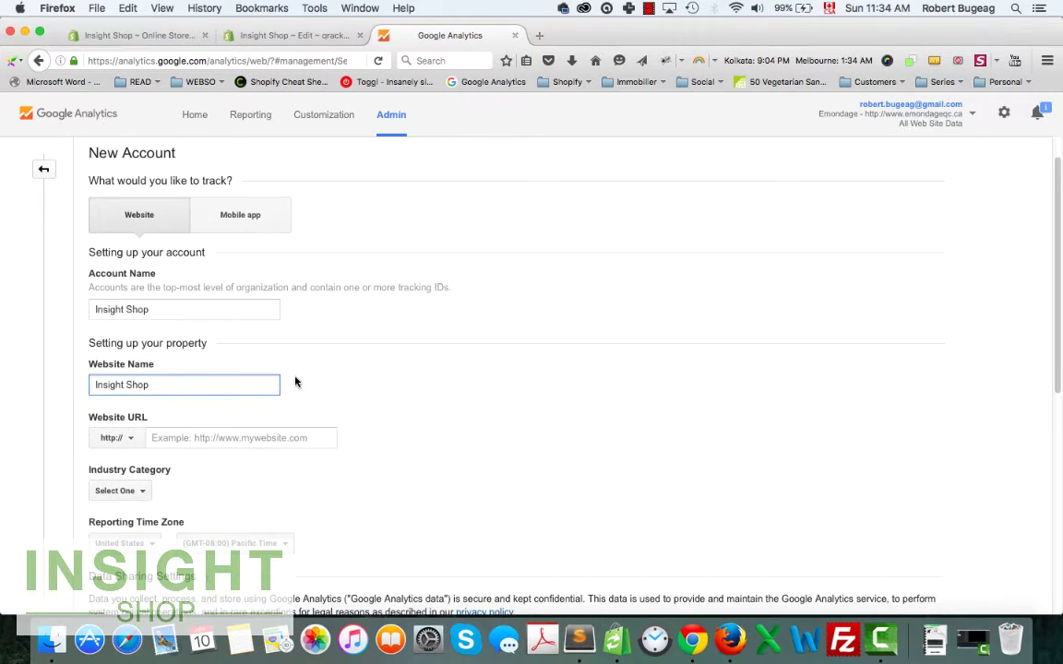
{"action": "scroll", "coordinate": [296, 382], "scroll_direction": "down", "scroll_amount": 2}
{"action": "left_click", "coordinate": [170, 363]}
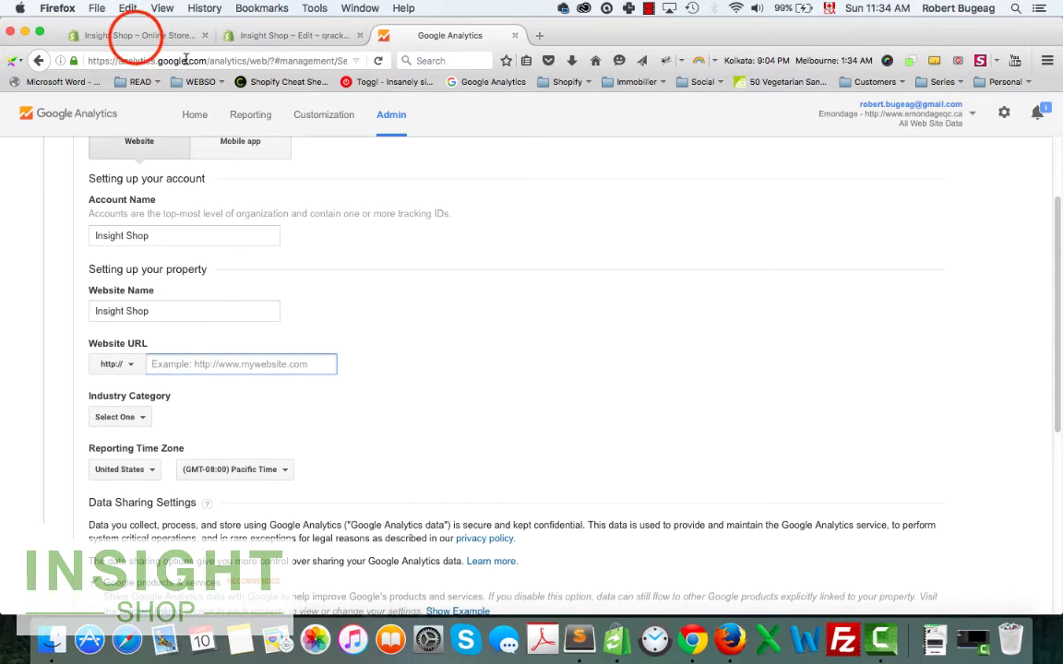
{"action": "left_click", "coordinate": [130, 35]}
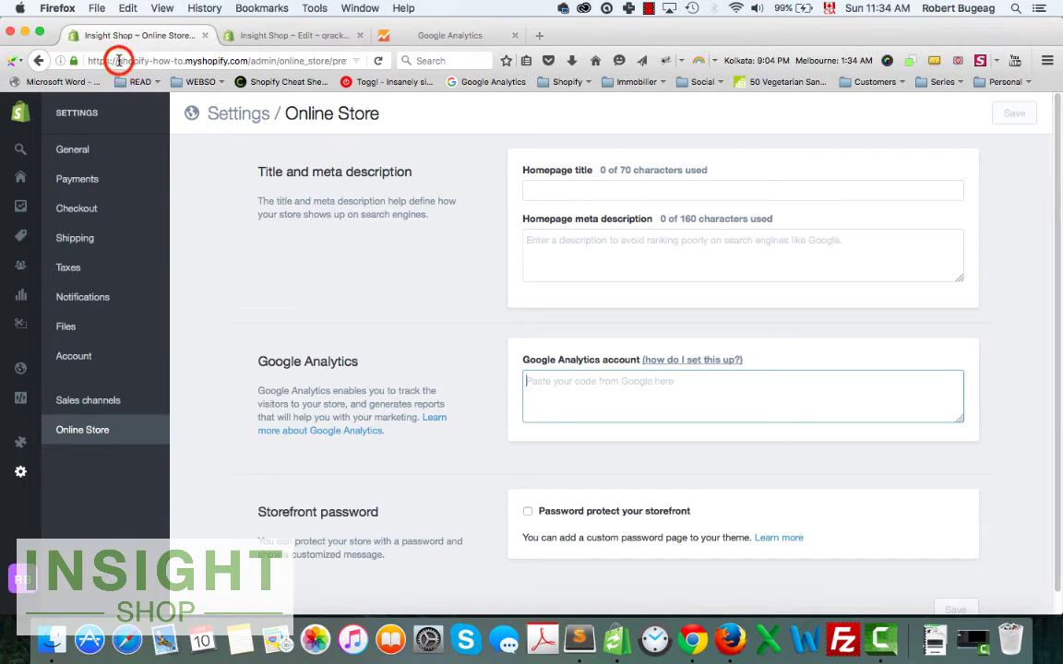
{"action": "left_click_drag", "start_coordinate": [119, 59], "coordinate": [247, 60]}
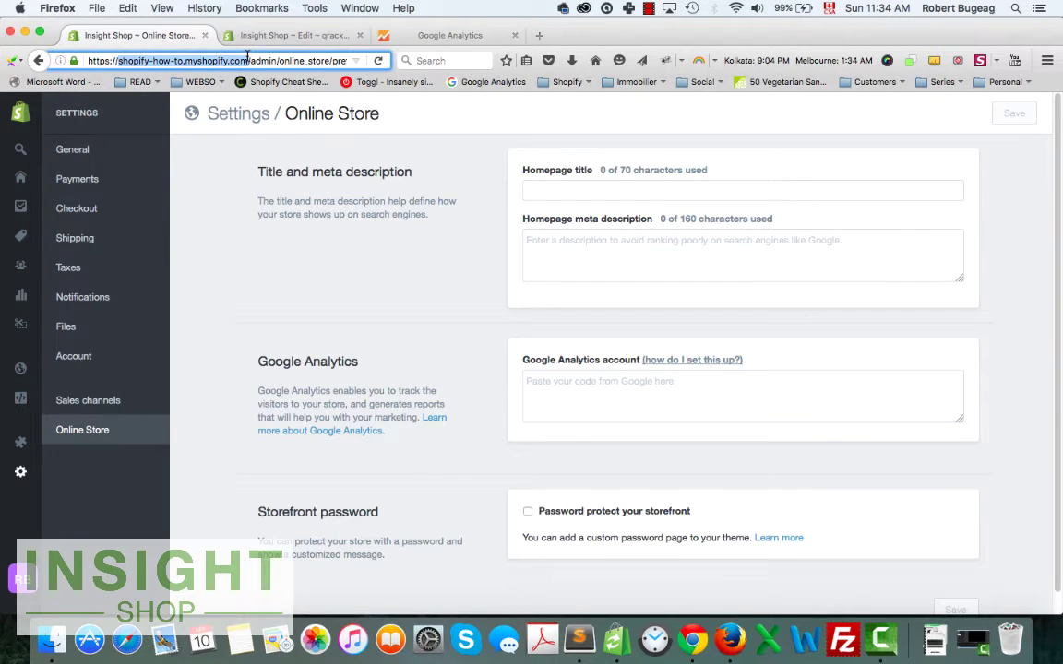
{"action": "key", "text": "super+c"}
{"action": "left_click", "coordinate": [429, 35]}
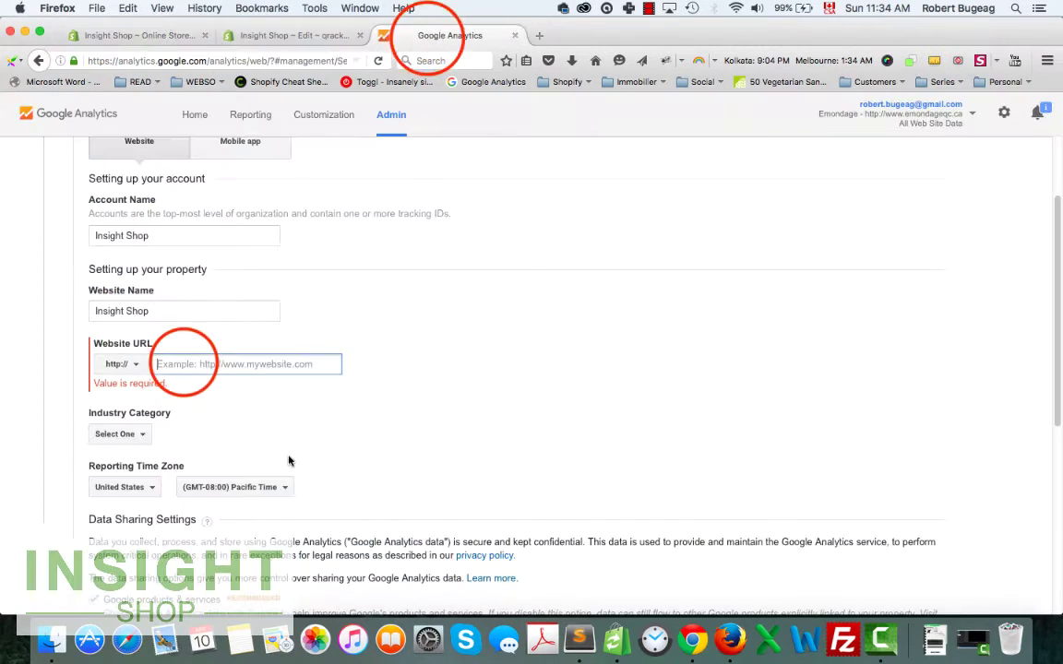
{"action": "key", "text": "super+v"}
{"action": "left_click", "coordinate": [364, 352]}
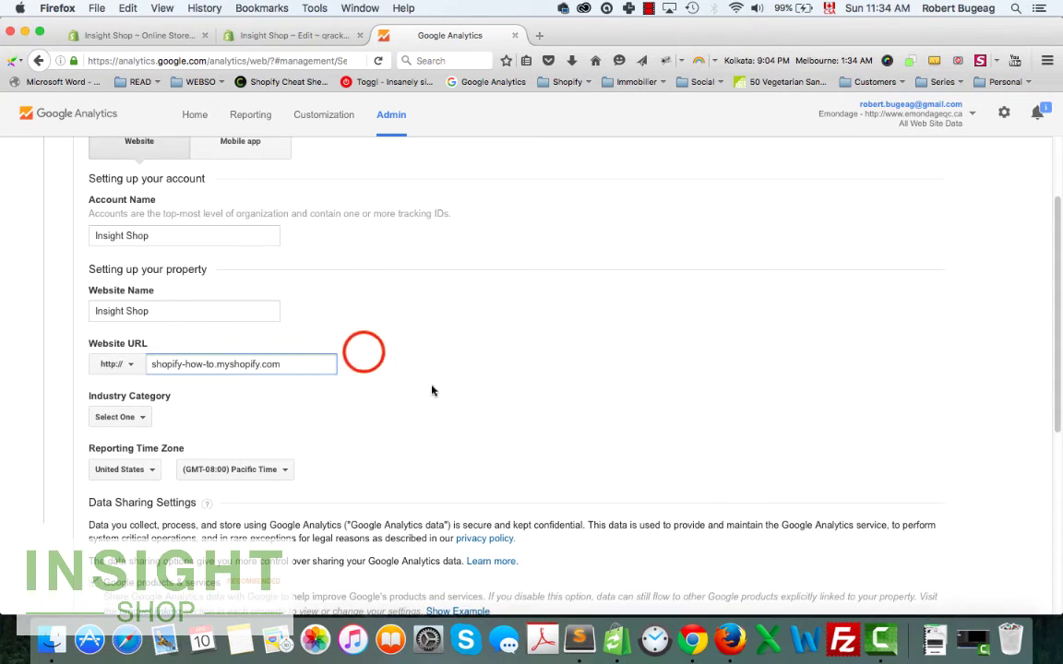
{"action": "left_click", "coordinate": [132, 366]}
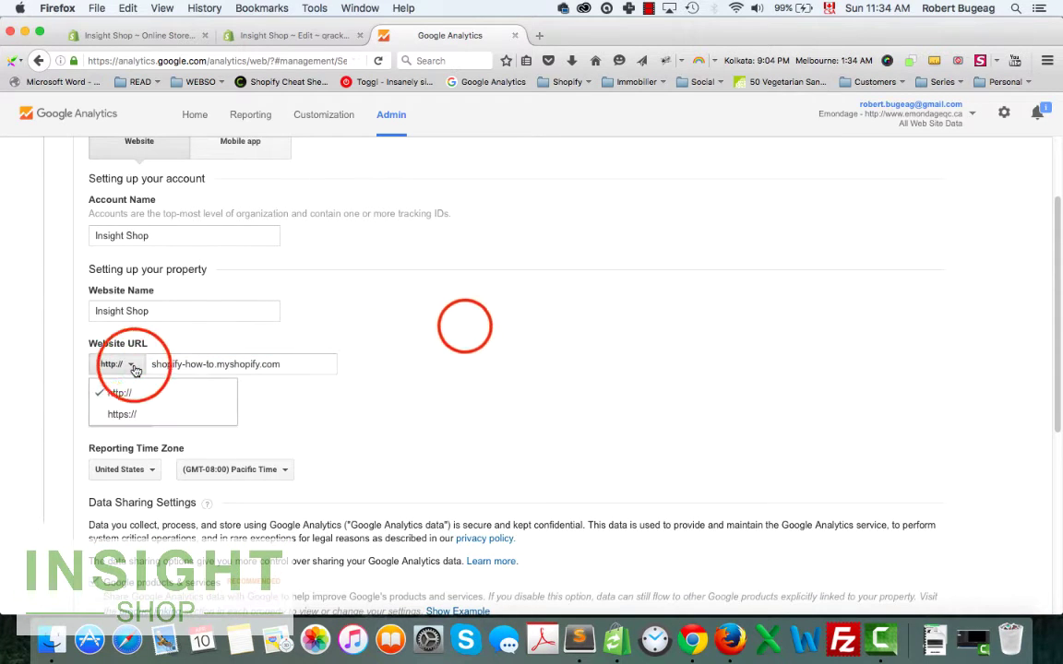
{"action": "left_click", "coordinate": [135, 369]}
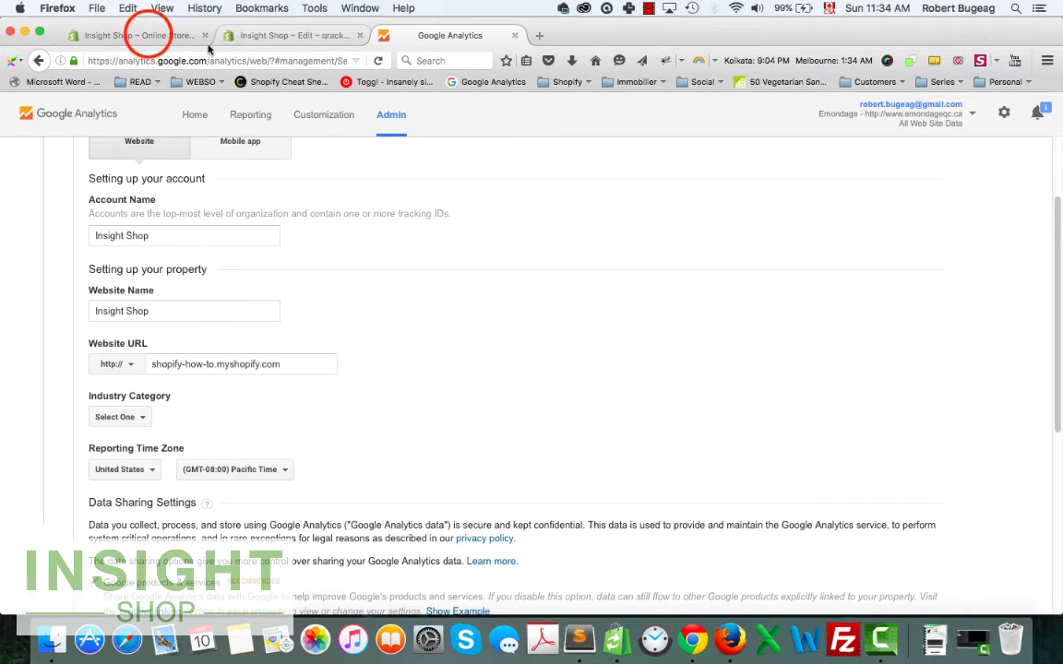
{"action": "left_click", "coordinate": [143, 35]}
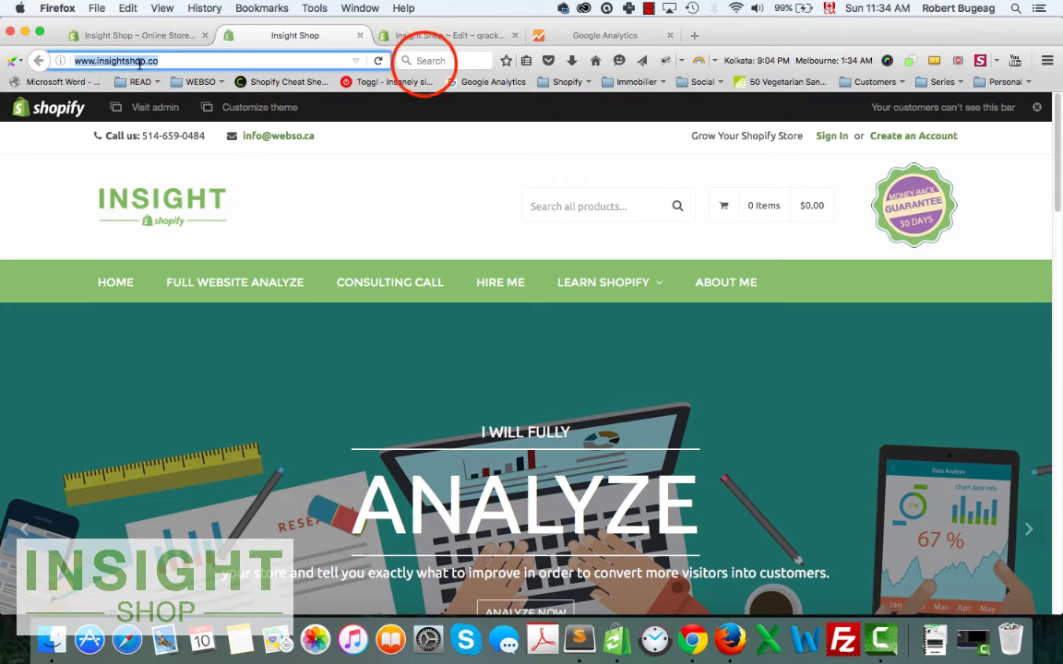
{"action": "left_click", "coordinate": [424, 61]}
{"action": "key", "text": "super+v"}
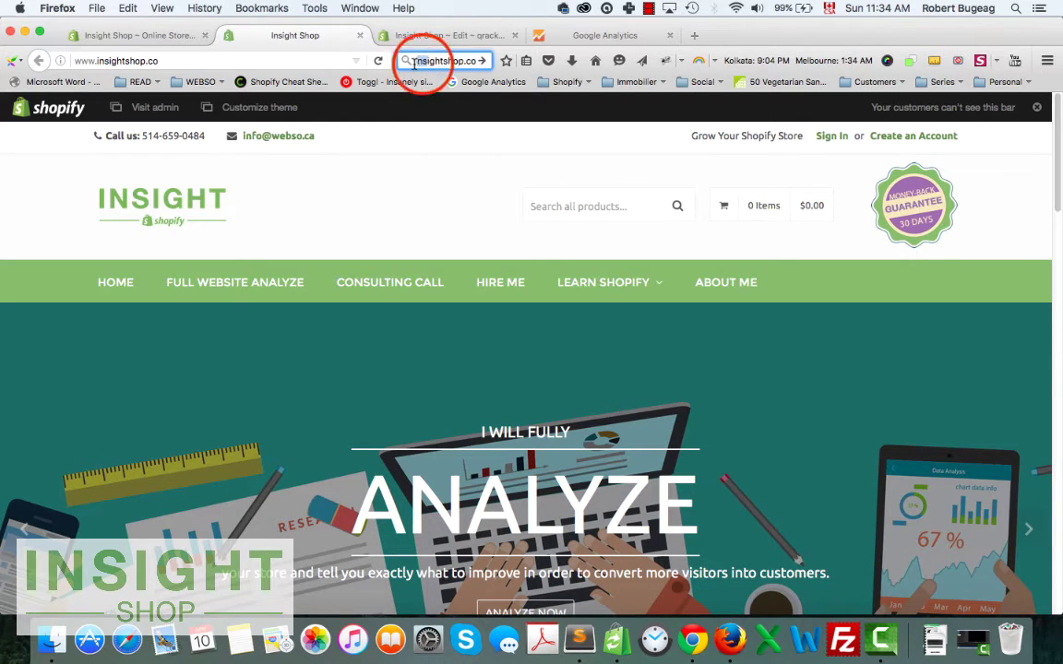
{"action": "left_click", "coordinate": [413, 61]}
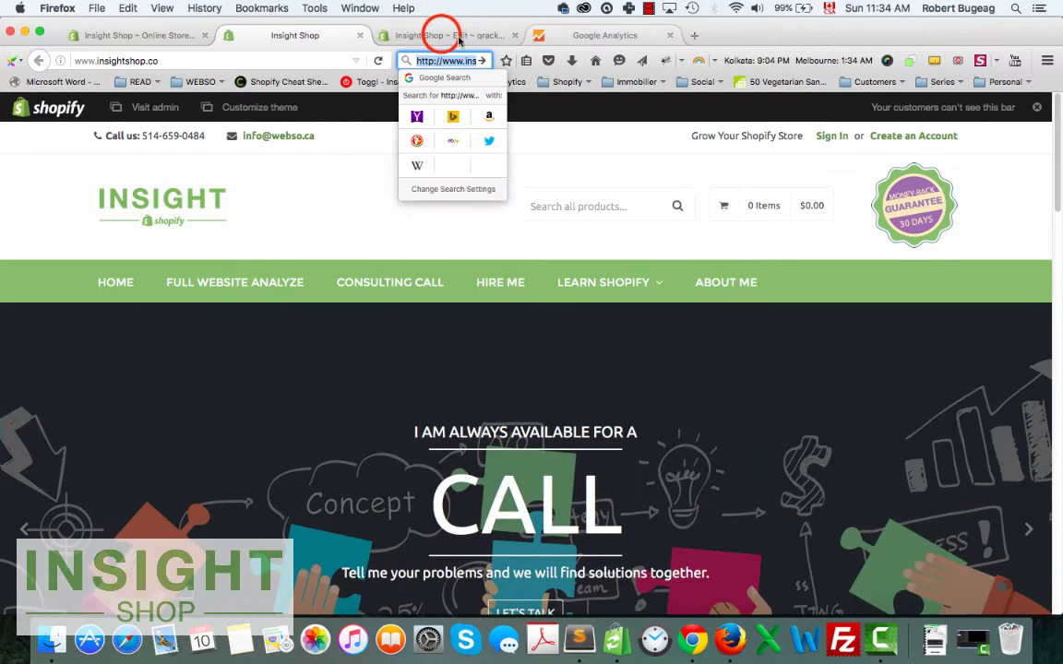
{"action": "left_click", "coordinate": [447, 35]}
{"action": "left_click", "coordinate": [579, 34]}
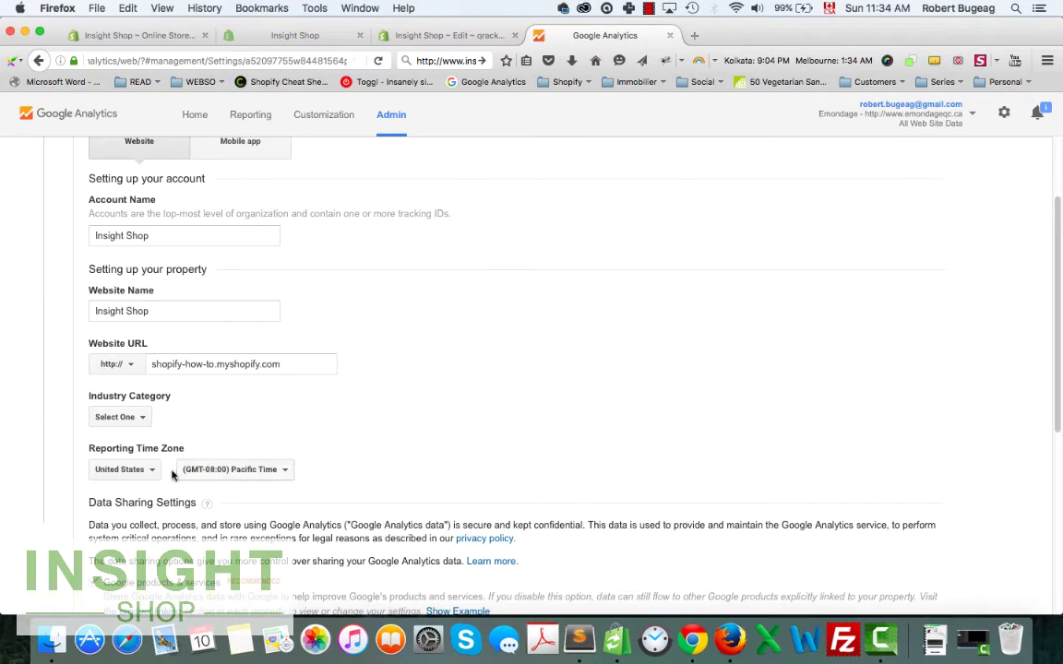
{"action": "left_click", "coordinate": [112, 363]}
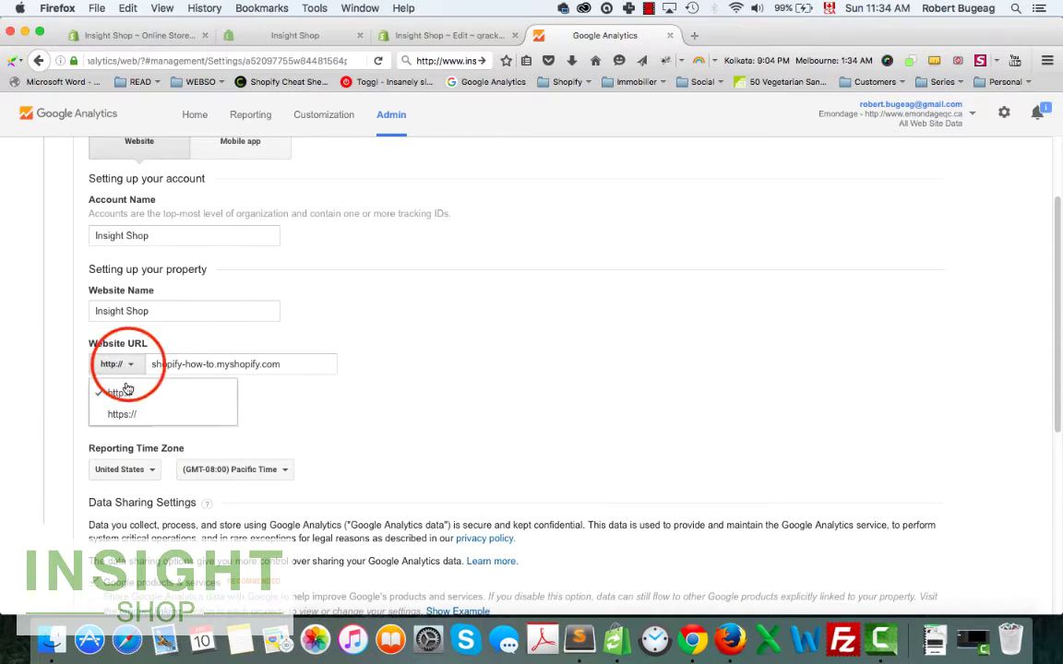
{"action": "left_click", "coordinate": [521, 403]}
{"action": "scroll", "coordinate": [427, 365], "scroll_direction": "down", "scroll_amount": 2}
Set the Industry Category to Other
{"action": "left_click", "coordinate": [134, 345]}
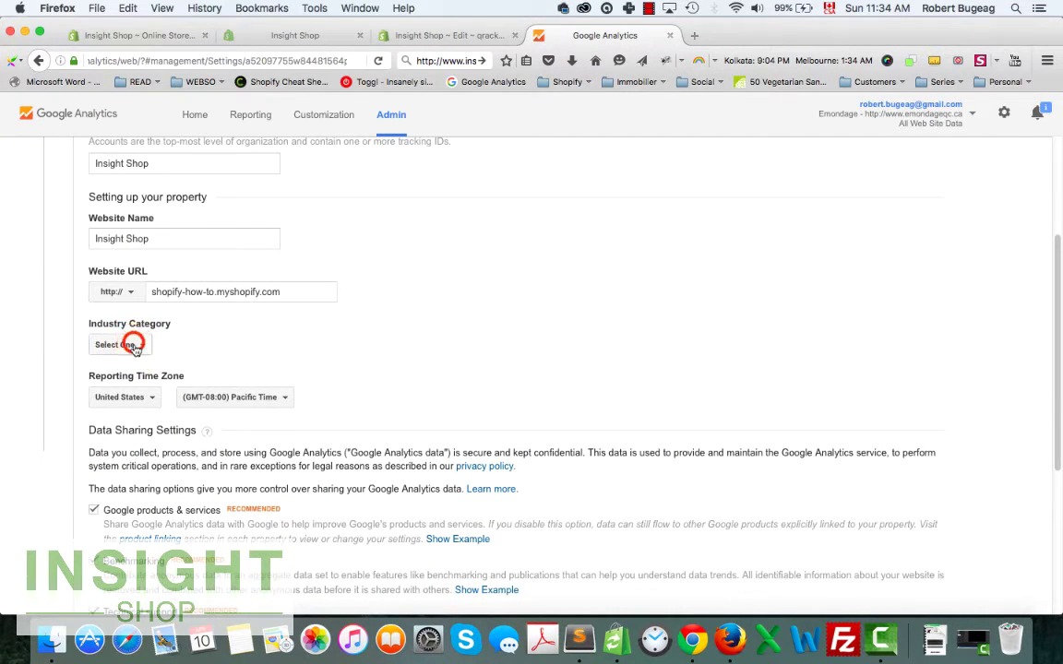
{"action": "scroll", "coordinate": [174, 507], "scroll_direction": "down", "scroll_amount": 2}
{"action": "scroll", "coordinate": [175, 511], "scroll_direction": "down", "scroll_amount": 6}
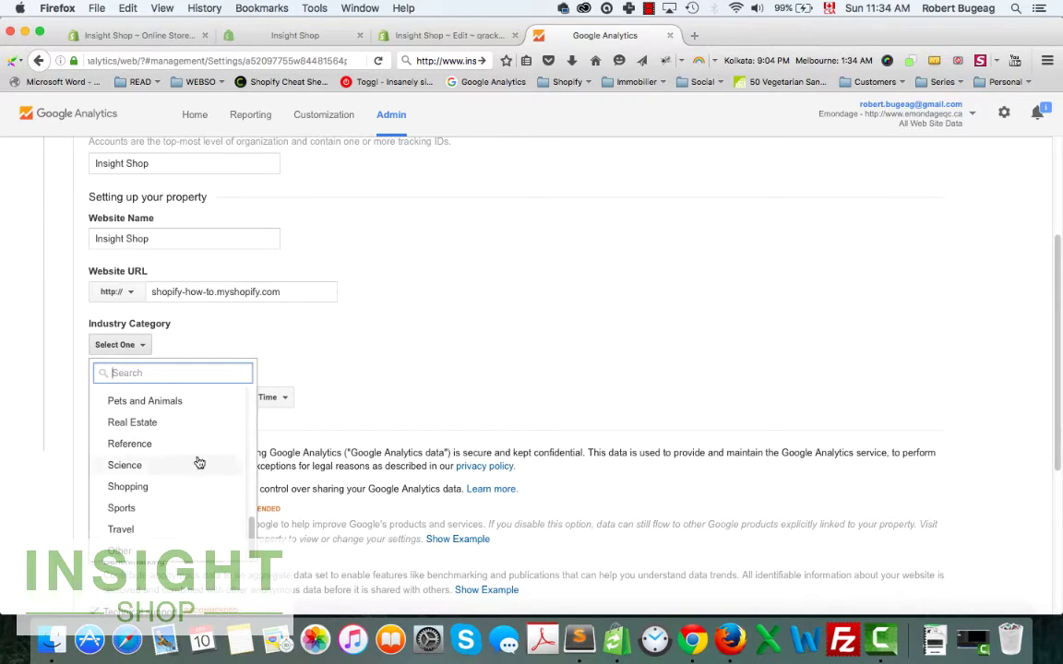
{"action": "left_click", "coordinate": [121, 535]}
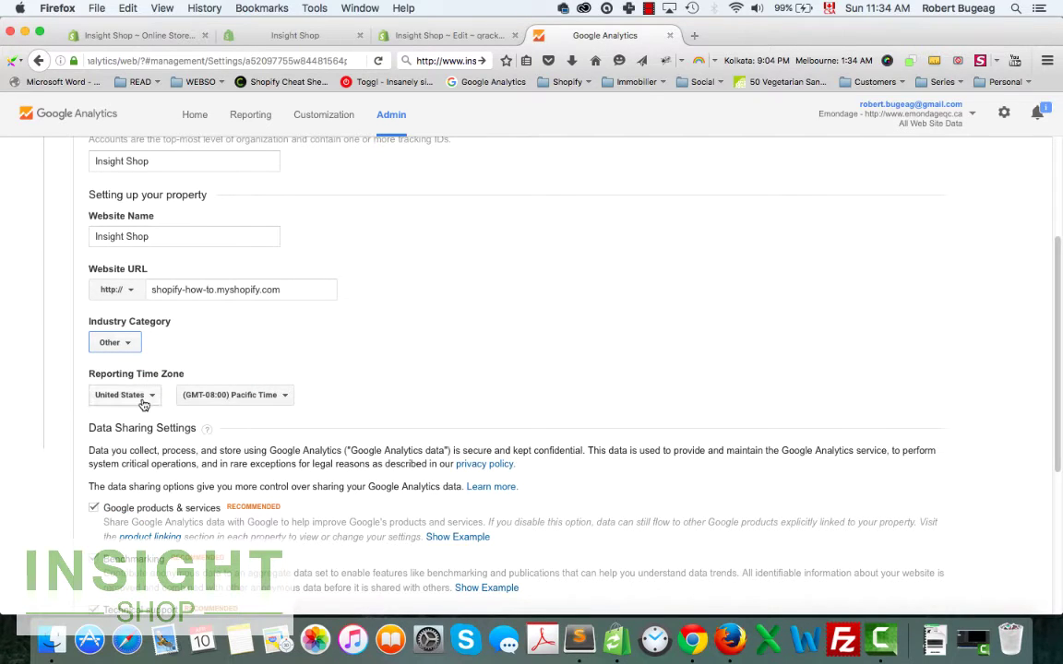
Set the reporting country to Canada and the time zone to Eastern Time - Toronto
{"action": "left_click", "coordinate": [145, 393]}
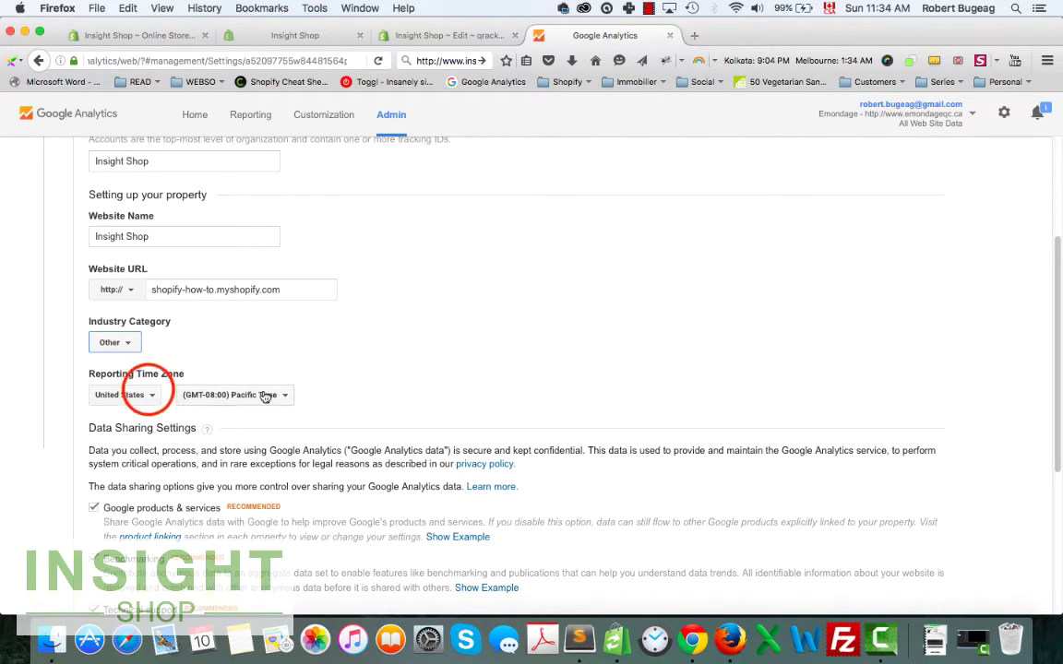
{"action": "left_click", "coordinate": [146, 394]}
{"action": "type", "text": "ca"}
{"action": "left_click", "coordinate": [129, 489]}
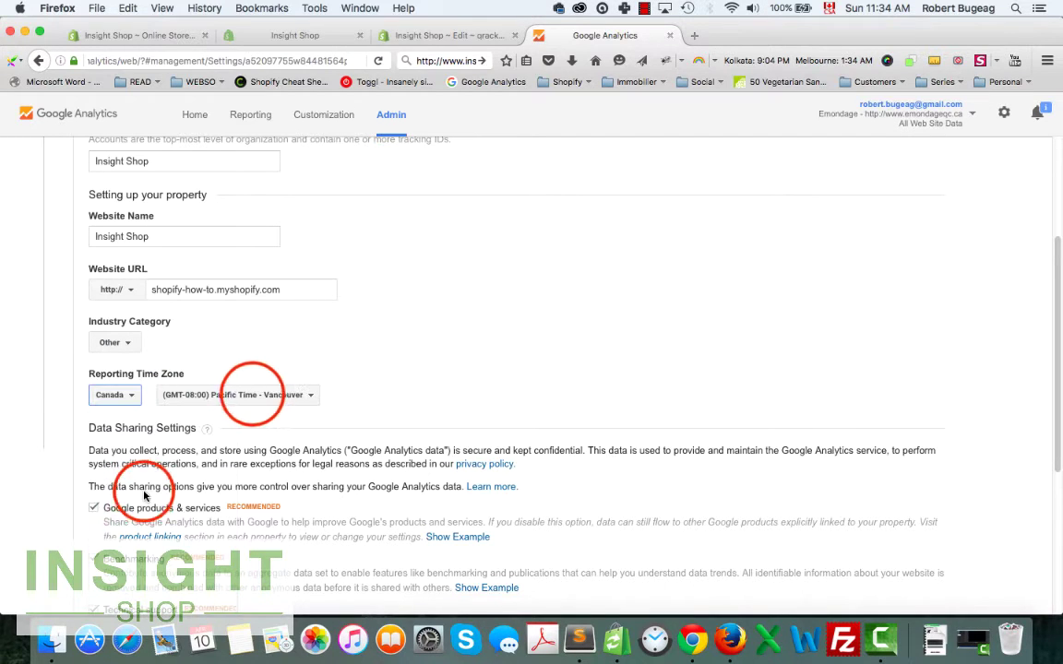
{"action": "left_click", "coordinate": [251, 394]}
{"action": "scroll", "coordinate": [351, 513], "scroll_direction": "down", "scroll_amount": 1}
{"action": "scroll", "coordinate": [353, 517], "scroll_direction": "down", "scroll_amount": 1}
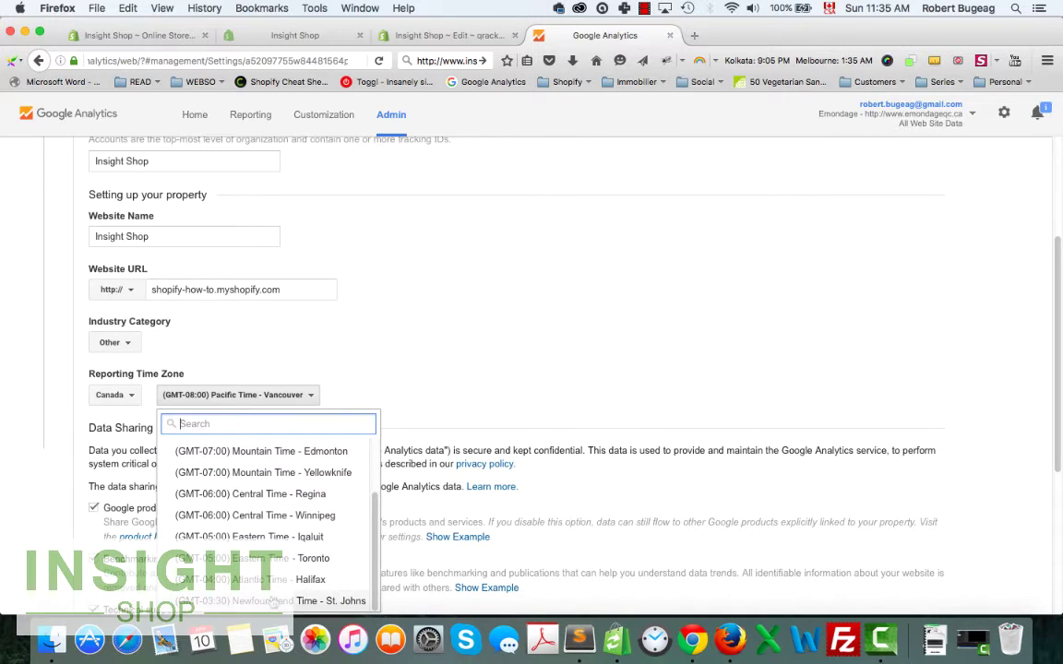
{"action": "left_click", "coordinate": [266, 558]}
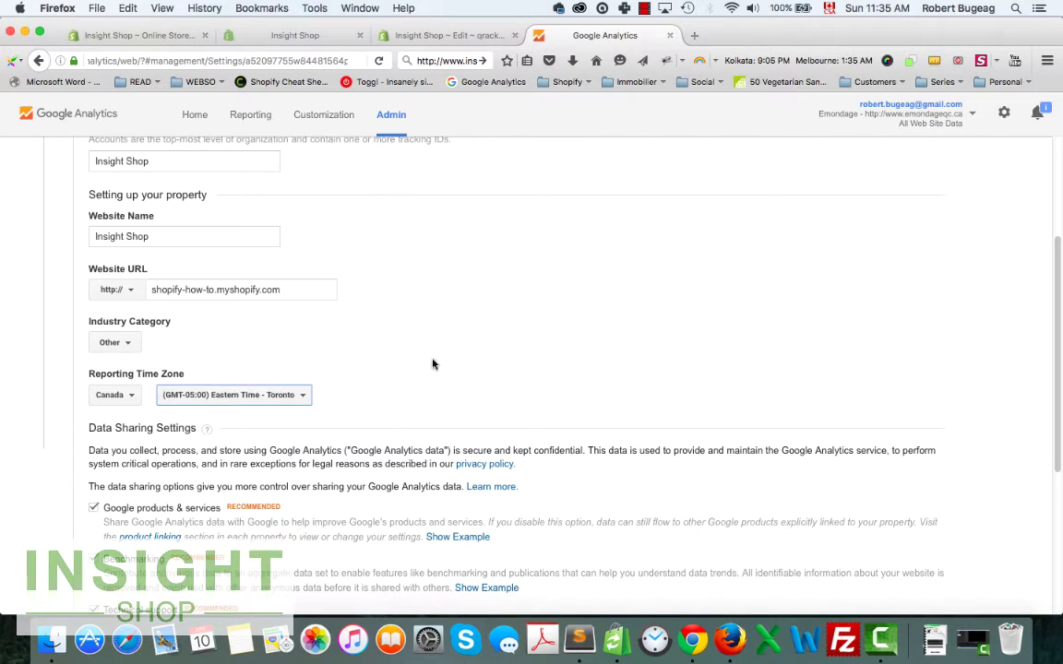
{"action": "scroll", "coordinate": [545, 332], "scroll_direction": "down", "scroll_amount": 4}
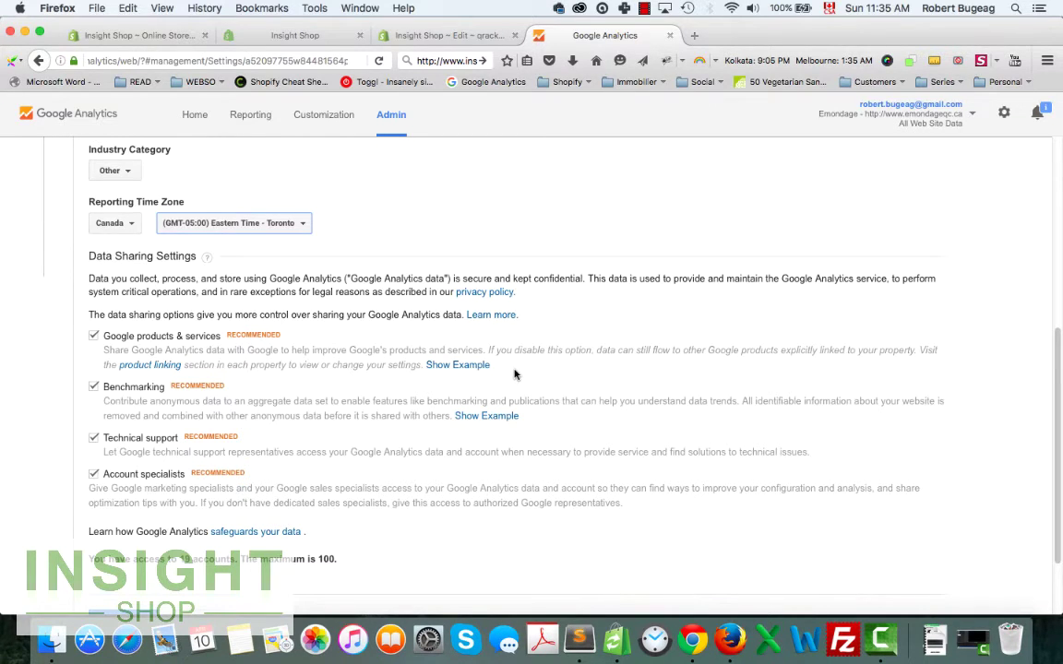
{"action": "scroll", "coordinate": [515, 390], "scroll_direction": "down", "scroll_amount": 1}
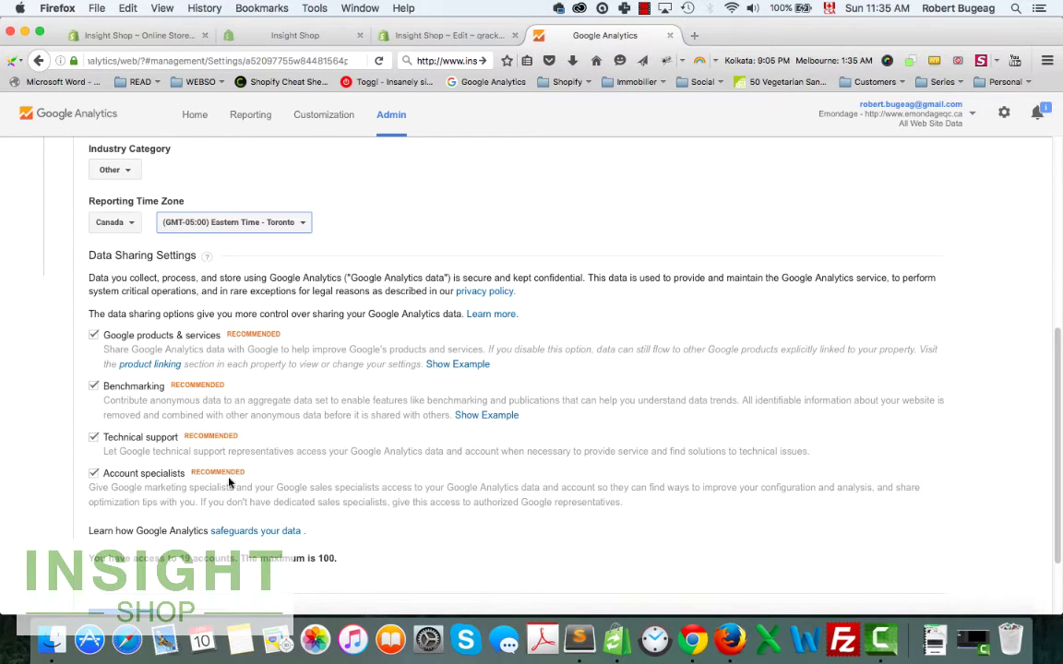
{"action": "scroll", "coordinate": [222, 481], "scroll_direction": "down", "scroll_amount": 2}
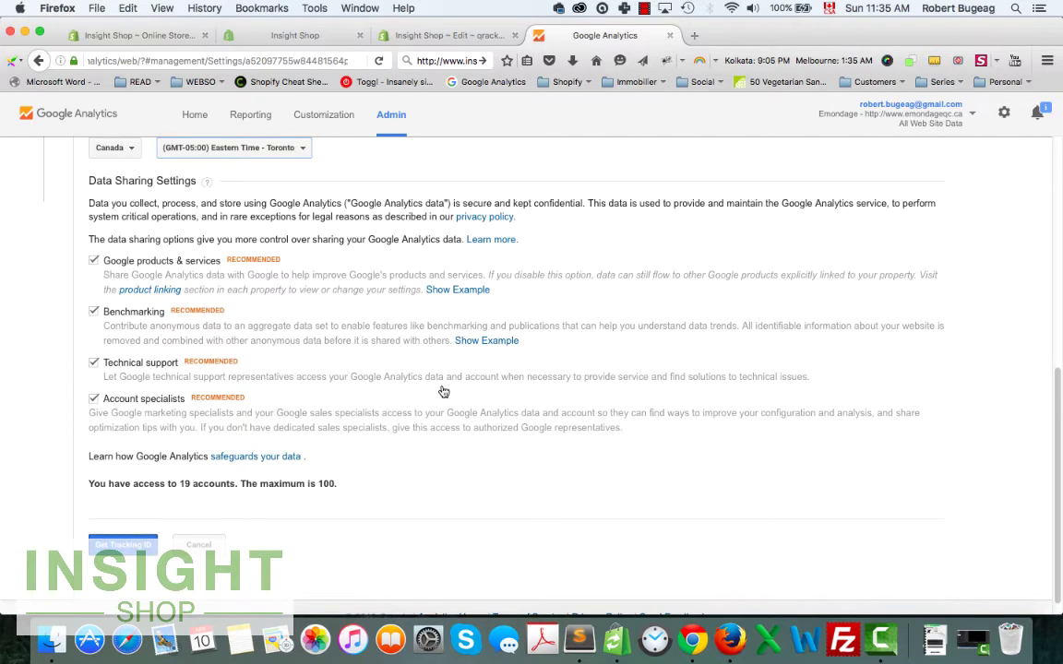
Accept the Google Analytics terms of service to get the tracking ID
{"action": "left_click", "coordinate": [338, 515]}
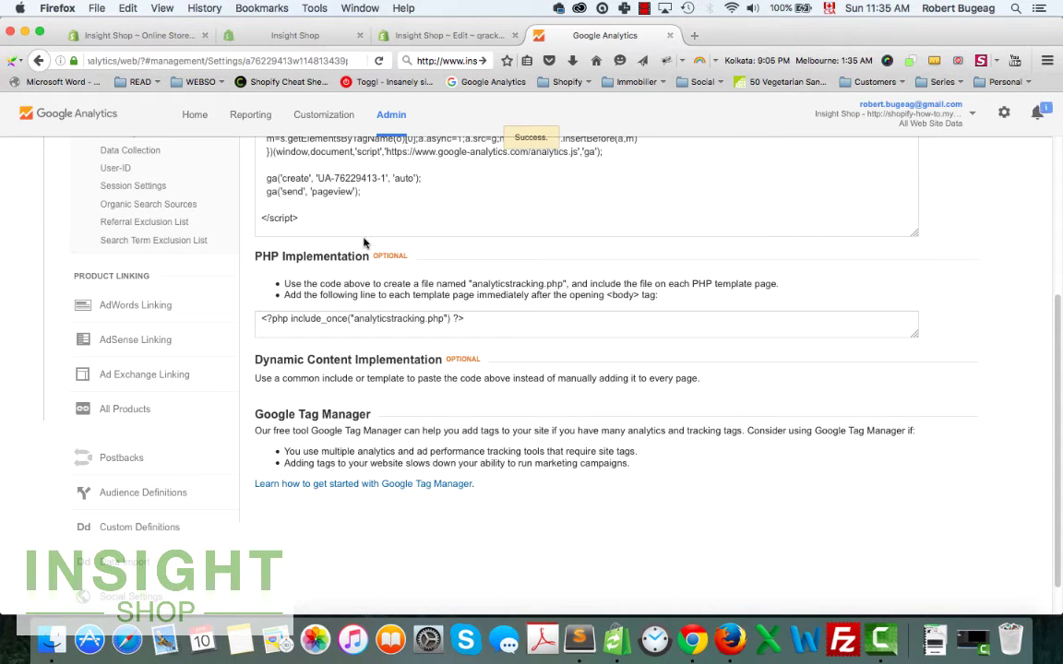
{"action": "scroll", "coordinate": [399, 234], "scroll_direction": "up", "scroll_amount": 5}
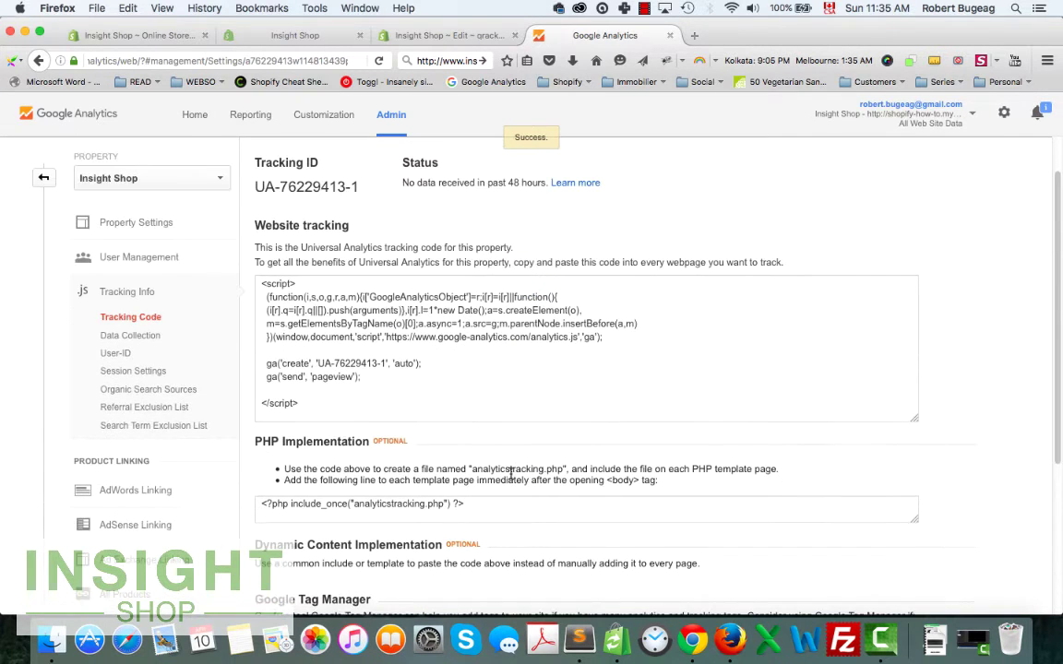
{"action": "scroll", "coordinate": [400, 291], "scroll_direction": "up", "scroll_amount": 1}
Select and copy the website tracking script, then go back to Shopify's store settings
{"action": "left_click", "coordinate": [359, 354]}
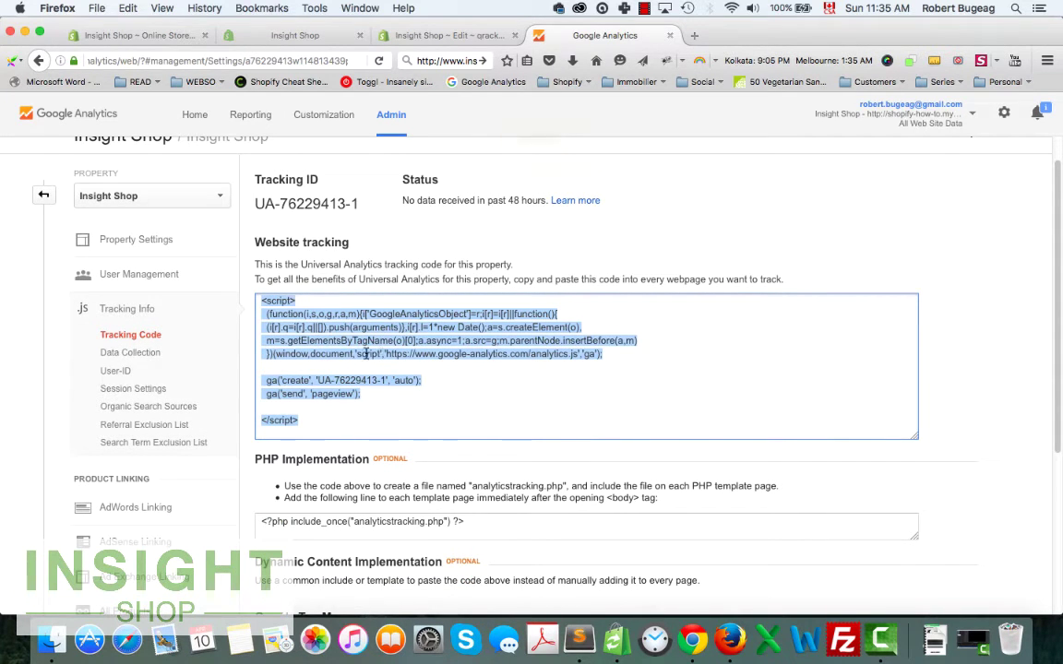
{"action": "key", "text": "super+c"}
{"action": "right_click", "coordinate": [332, 379]}
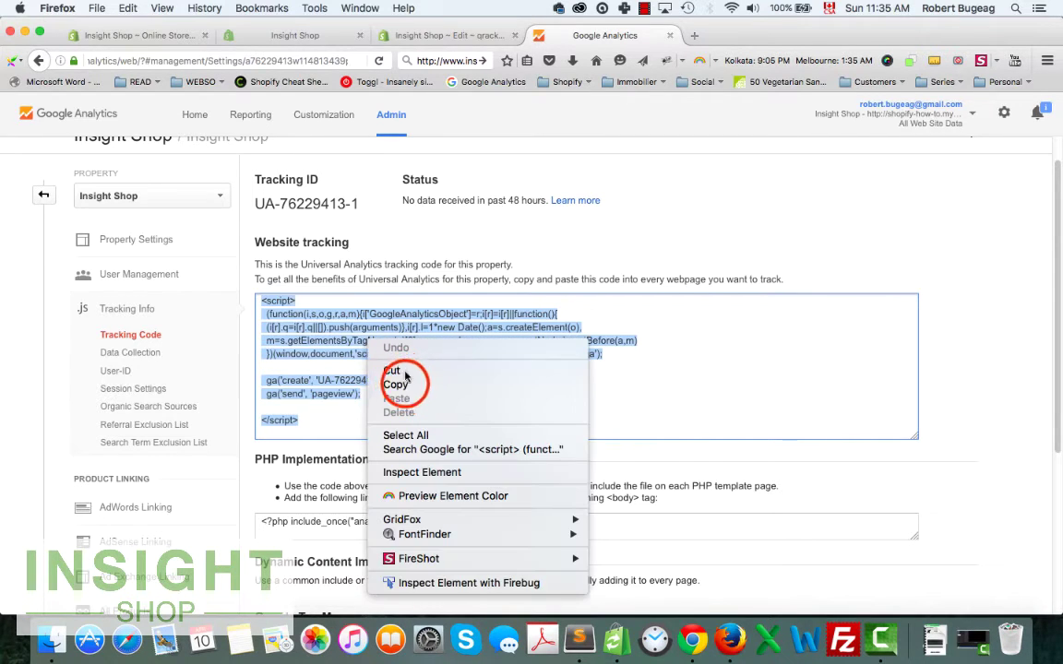
{"action": "left_click", "coordinate": [336, 379]}
{"action": "left_click", "coordinate": [134, 35]}
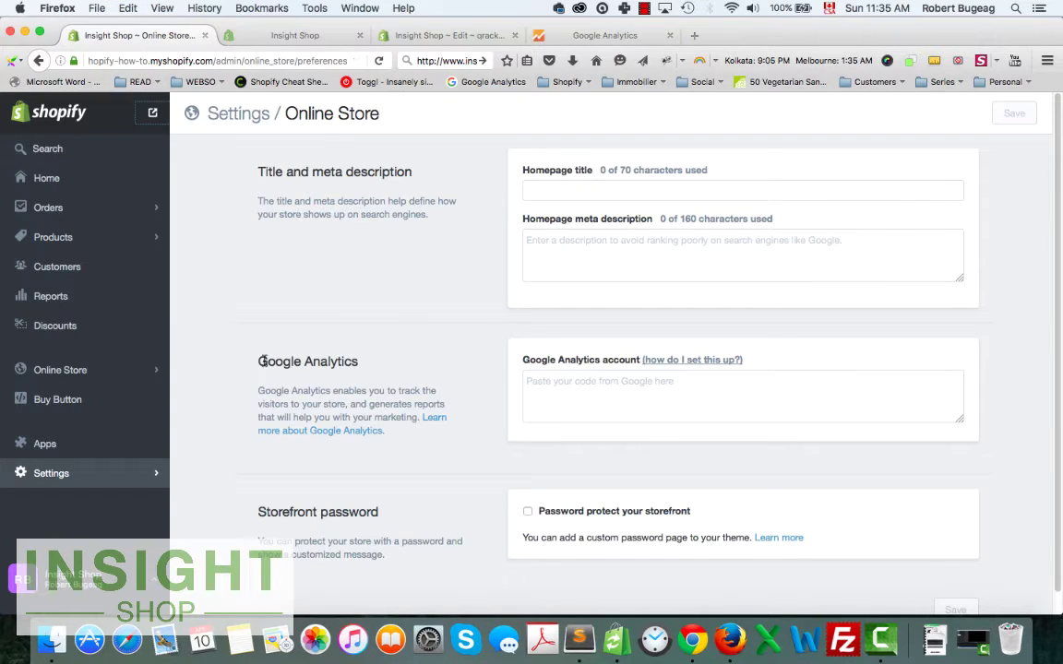
Paste the tracking script into the Google Analytics account box and save, linking UA-76229413-1
{"action": "left_click", "coordinate": [522, 391]}
{"action": "left_click", "coordinate": [569, 379]}
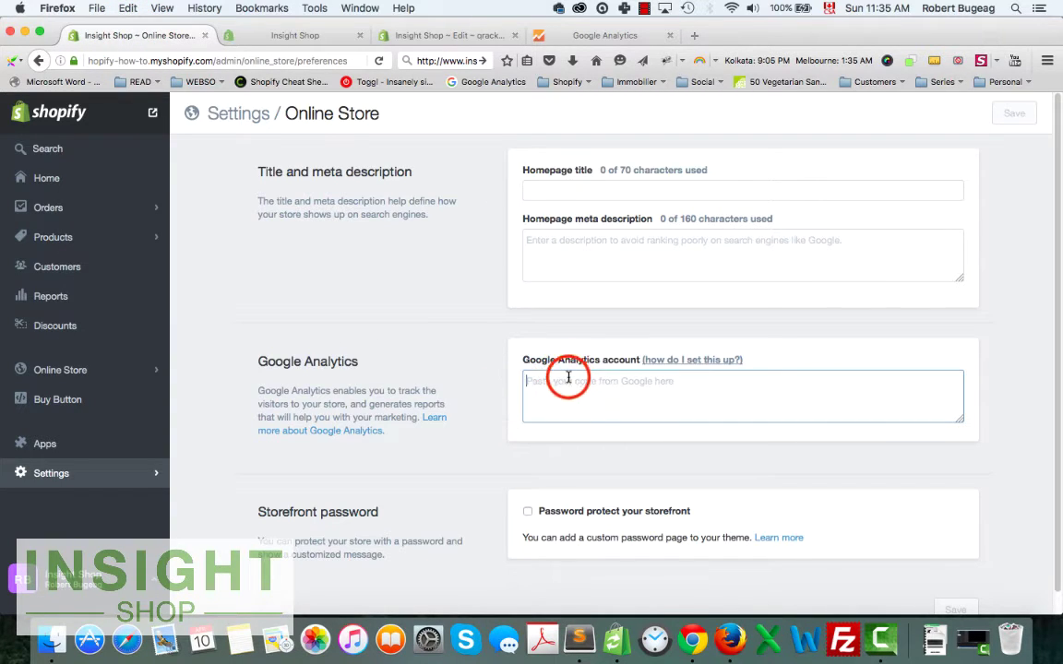
{"action": "key", "text": "super+v"}
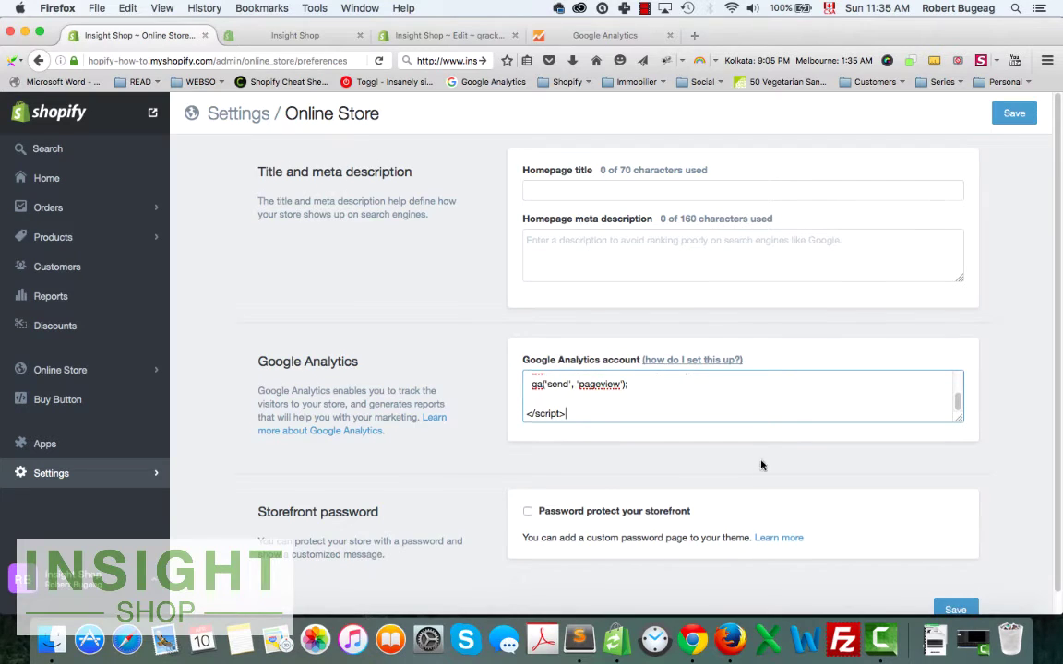
{"action": "scroll", "coordinate": [830, 516], "scroll_direction": "down", "scroll_amount": 1}
{"action": "left_click", "coordinate": [954, 587]}
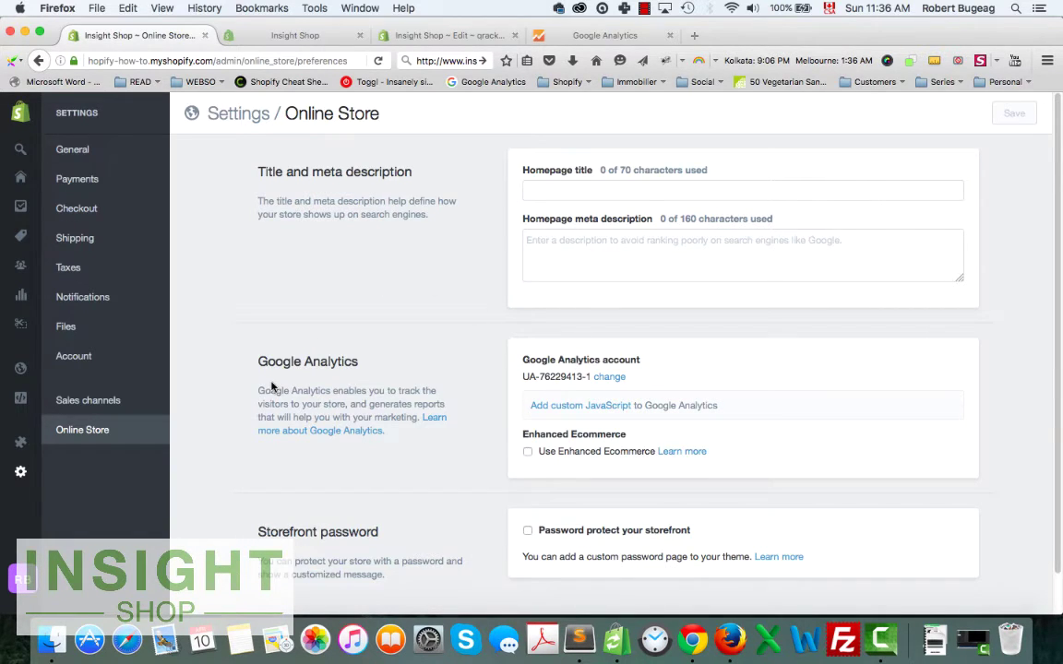
{"action": "double_click", "coordinate": [556, 376]}
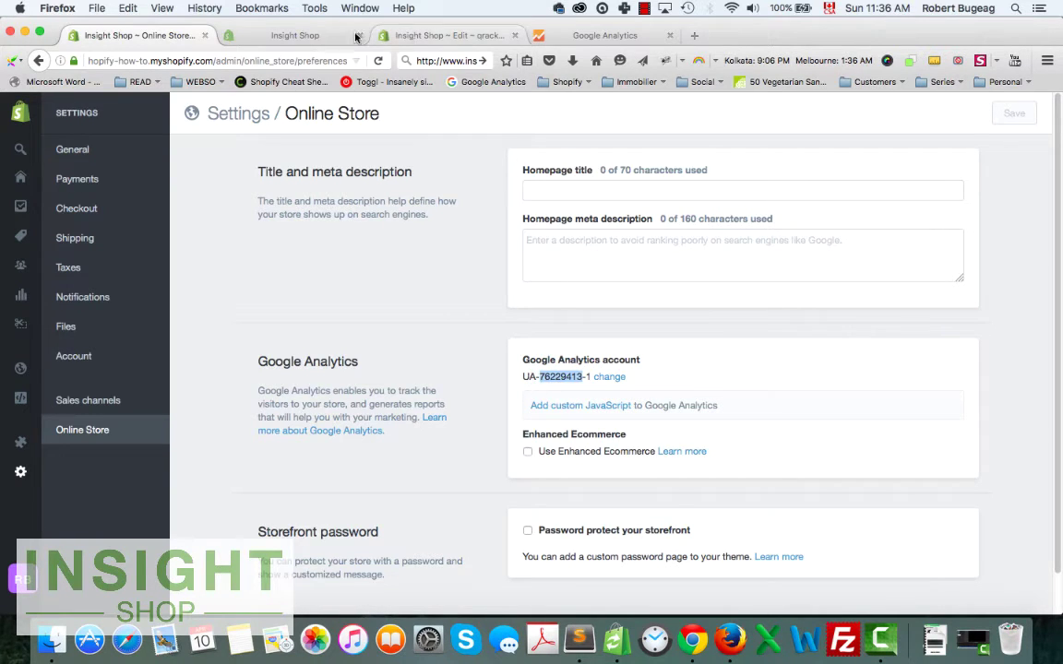
{"action": "left_click", "coordinate": [535, 35]}
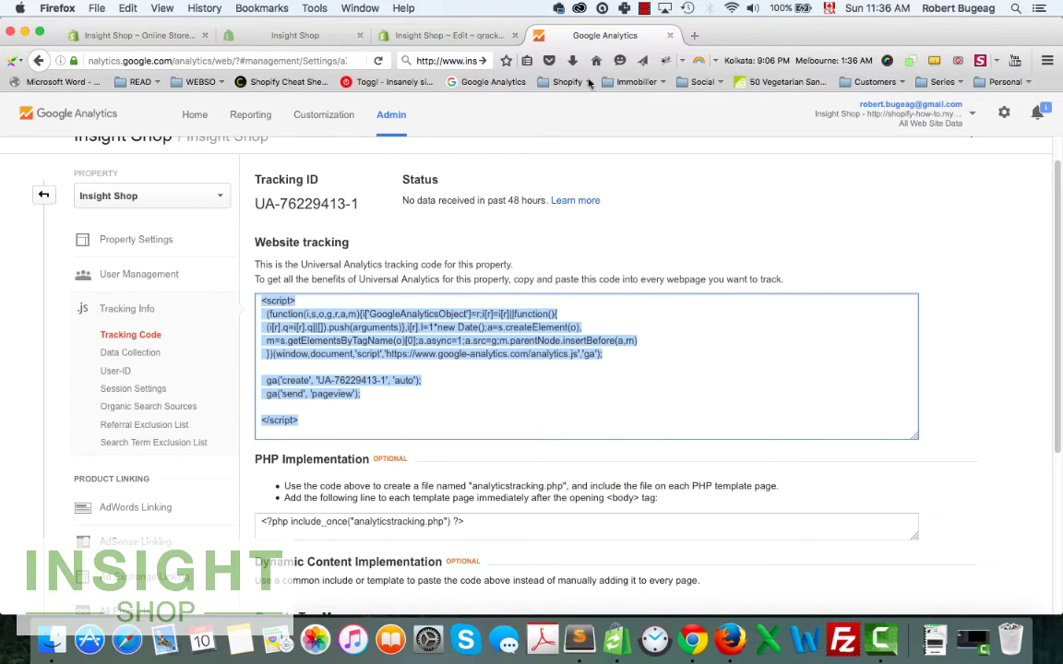
{"action": "left_click", "coordinate": [165, 35]}
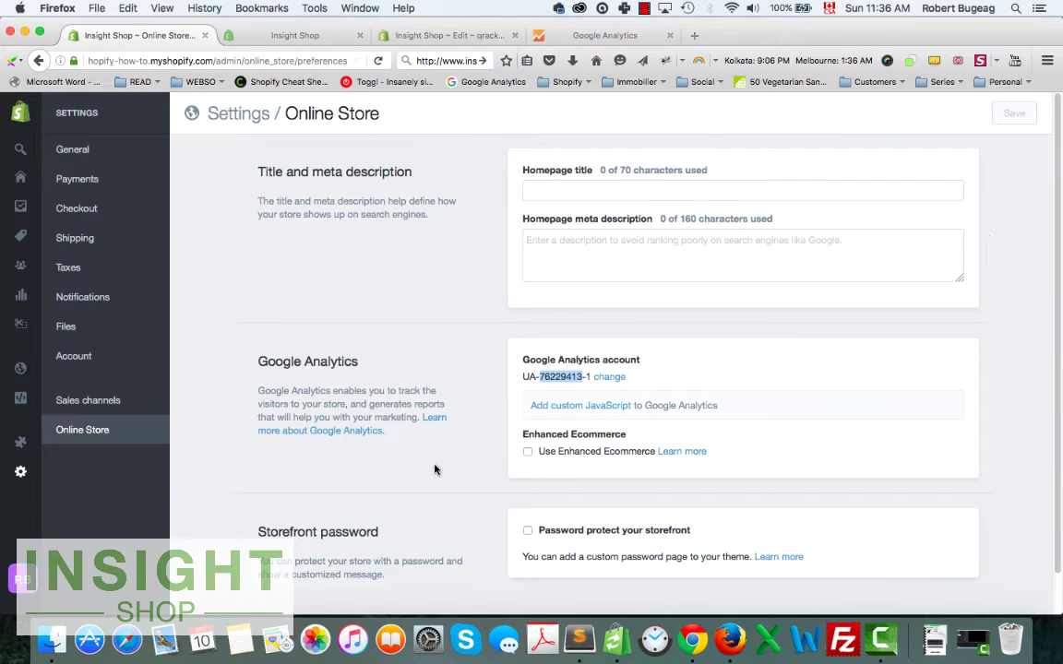
{"action": "scroll", "coordinate": [471, 392], "scroll_direction": "down", "scroll_amount": 1}
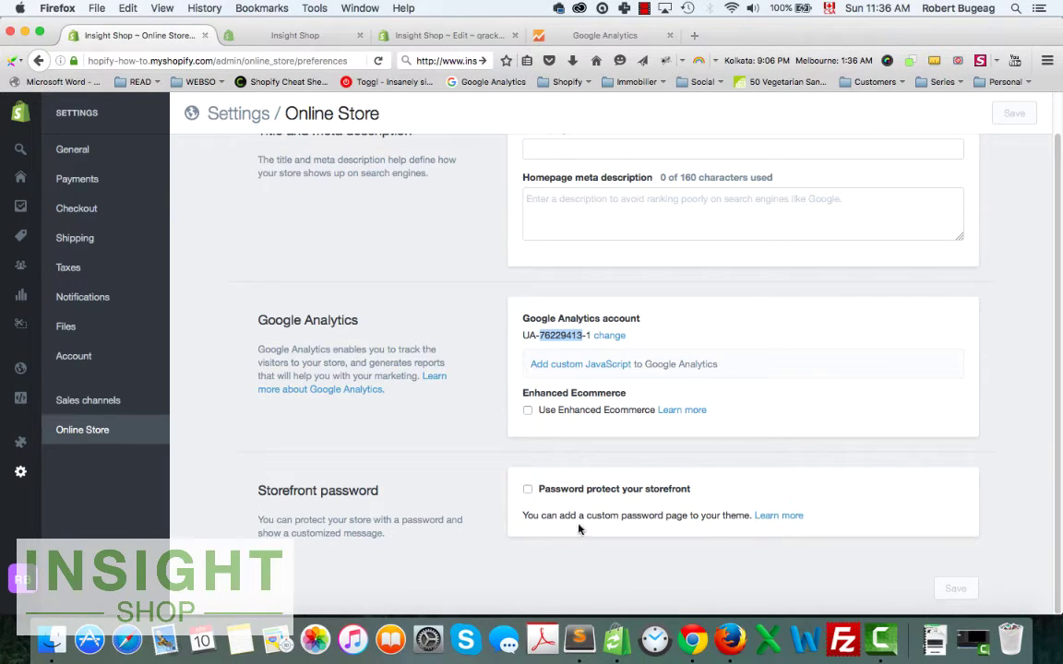
{"action": "left_click", "coordinate": [602, 35]}
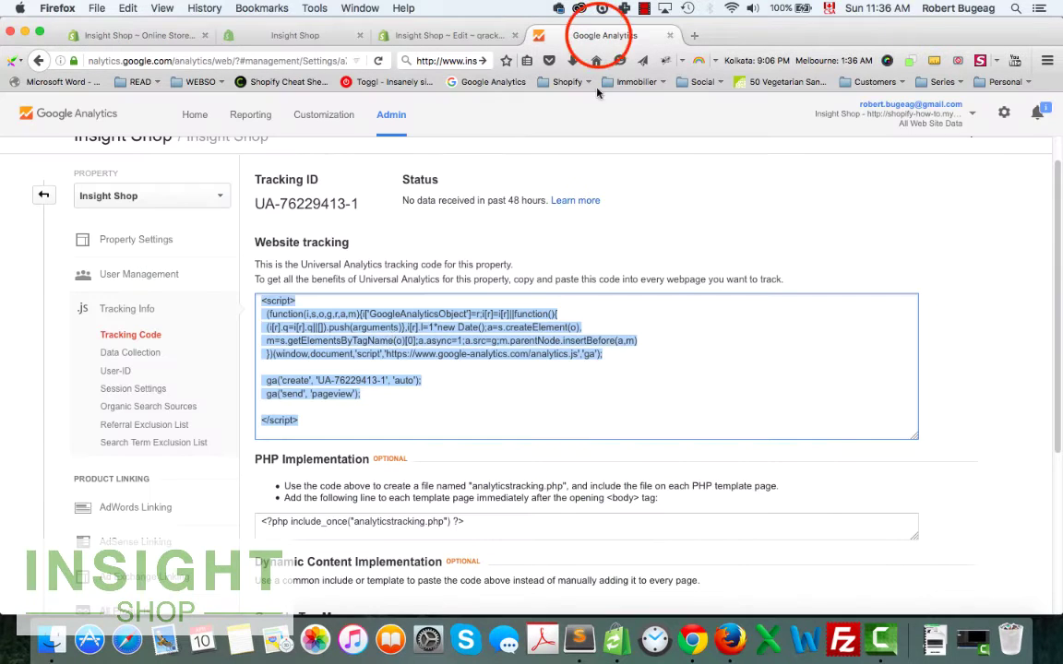
{"action": "left_click", "coordinate": [127, 35]}
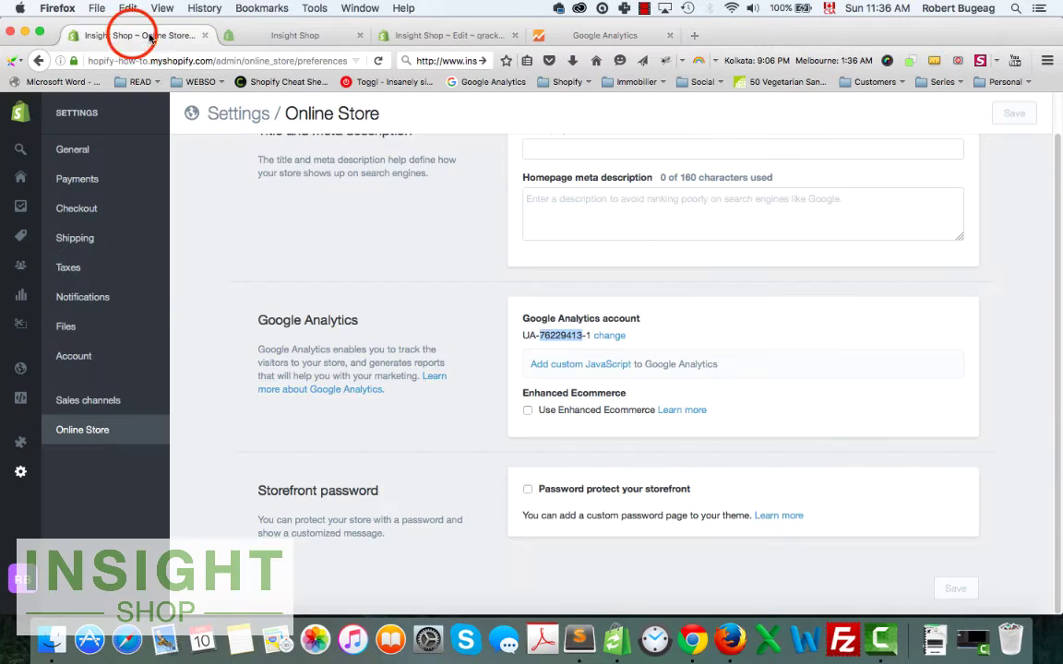
{"action": "scroll", "coordinate": [806, 459], "scroll_direction": "up", "scroll_amount": 2}
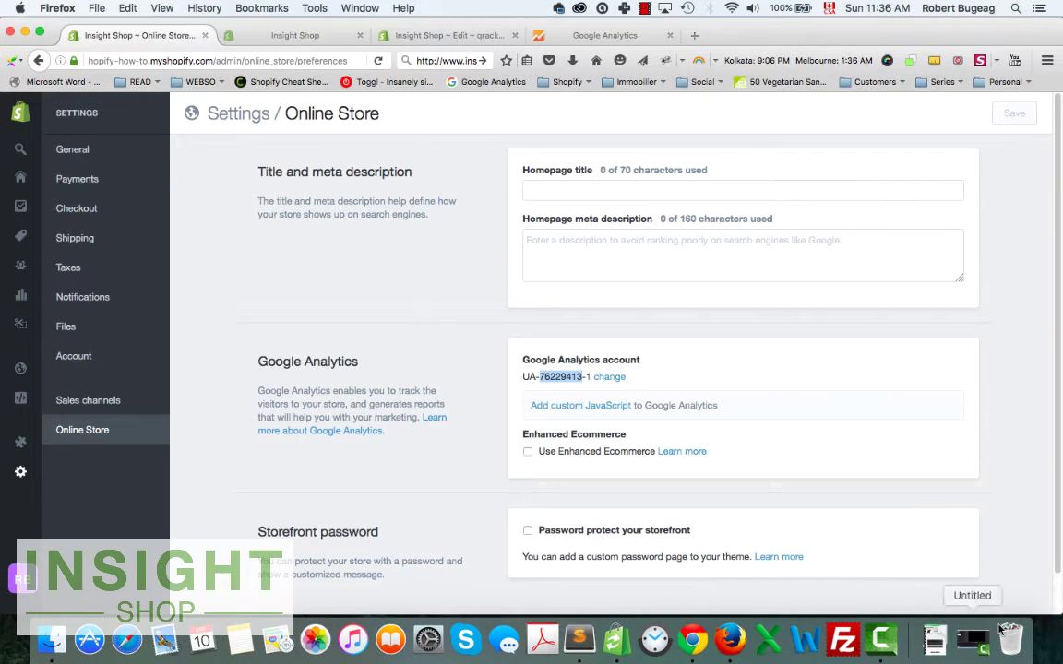
Reload Insight Shop in Chrome and confirm Tag Assistant now detects the UA-76229413-1 Analytics tag
{"action": "left_click", "coordinate": [691, 639]}
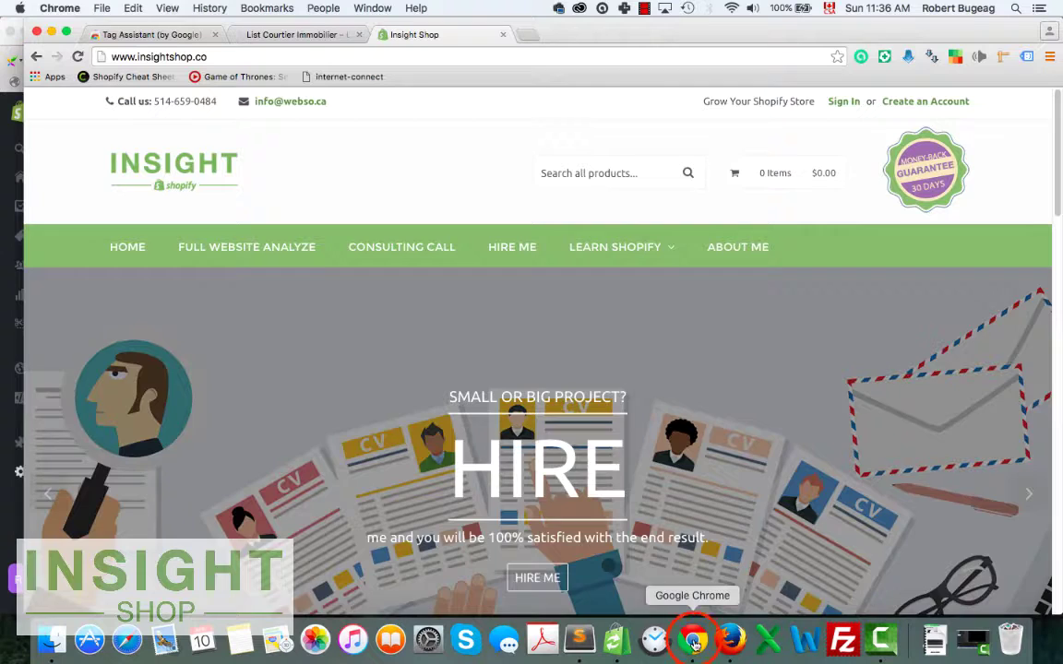
{"action": "left_click", "coordinate": [1023, 58]}
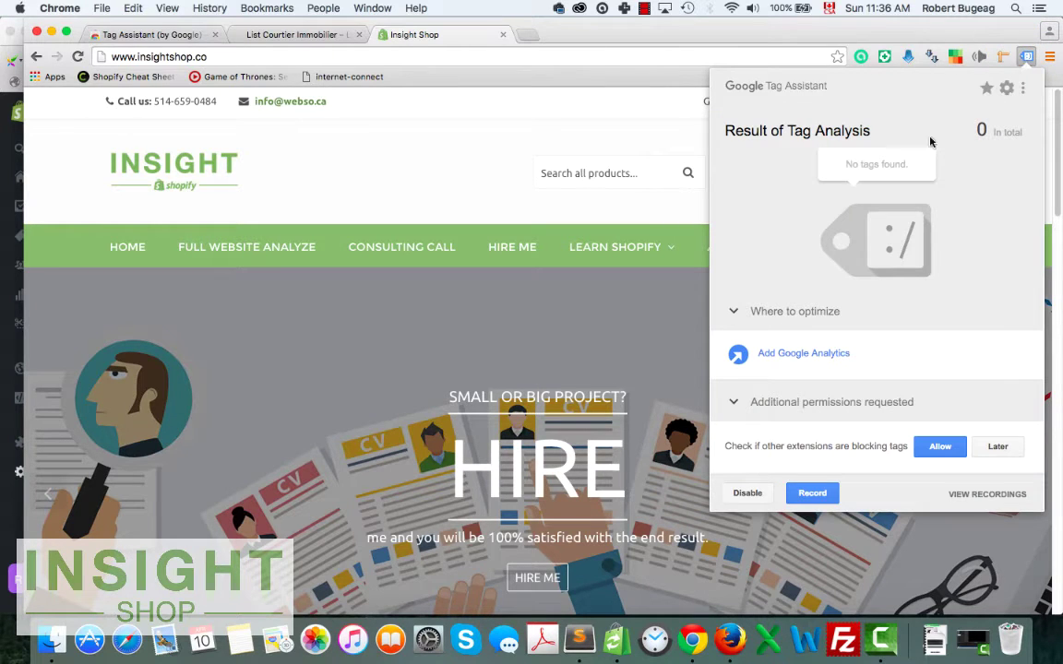
{"action": "left_click", "coordinate": [77, 56]}
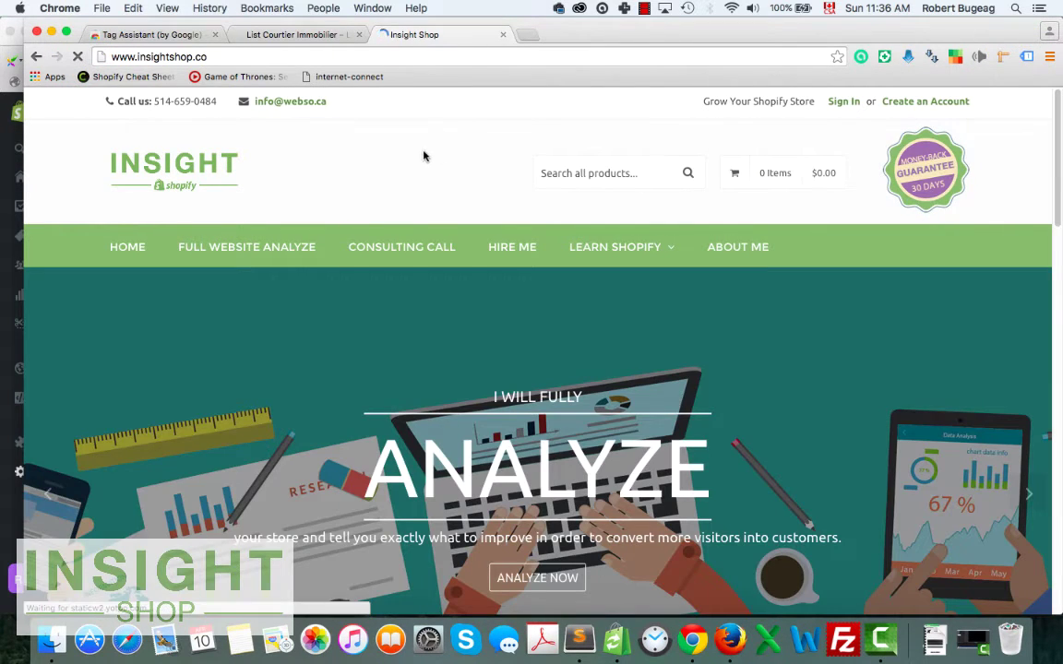
{"action": "left_click", "coordinate": [1024, 57]}
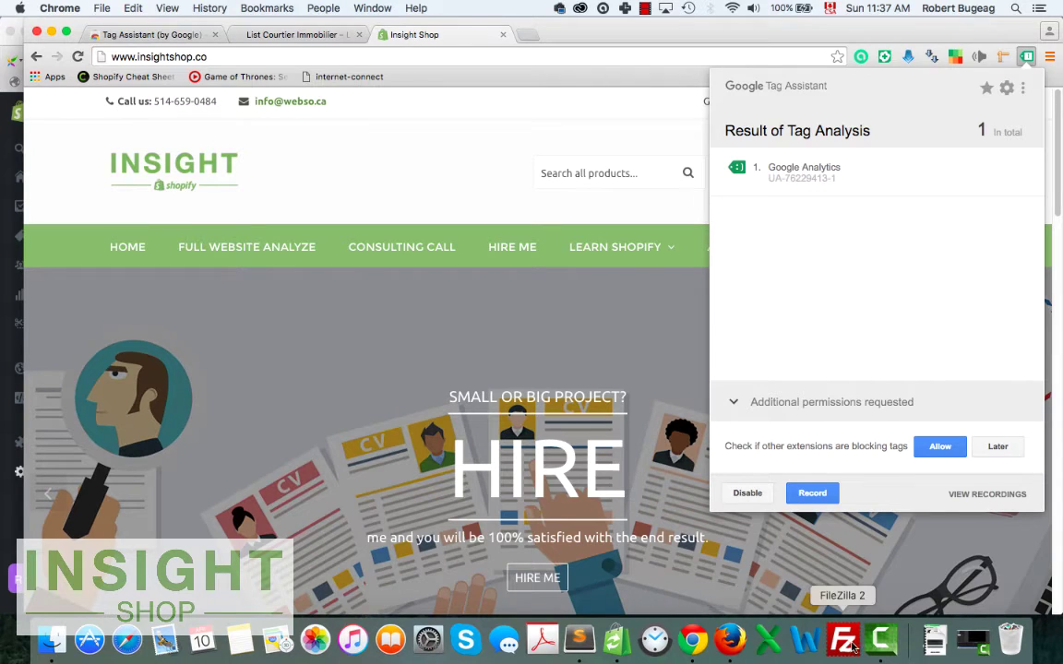
{"action": "left_click", "coordinate": [735, 643]}
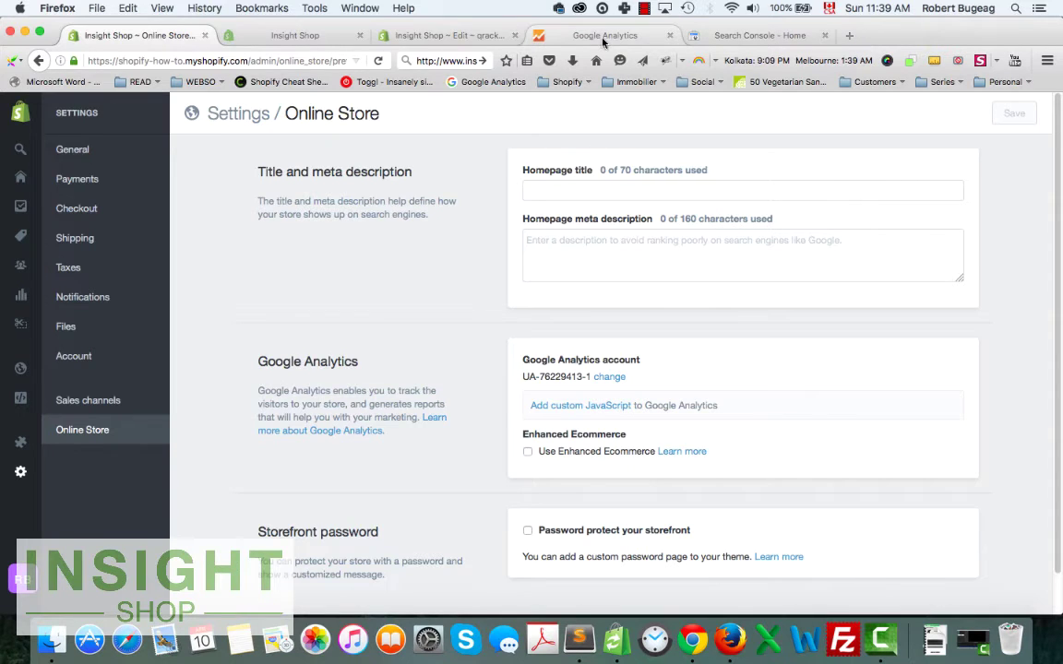
{"action": "left_click", "coordinate": [752, 35]}
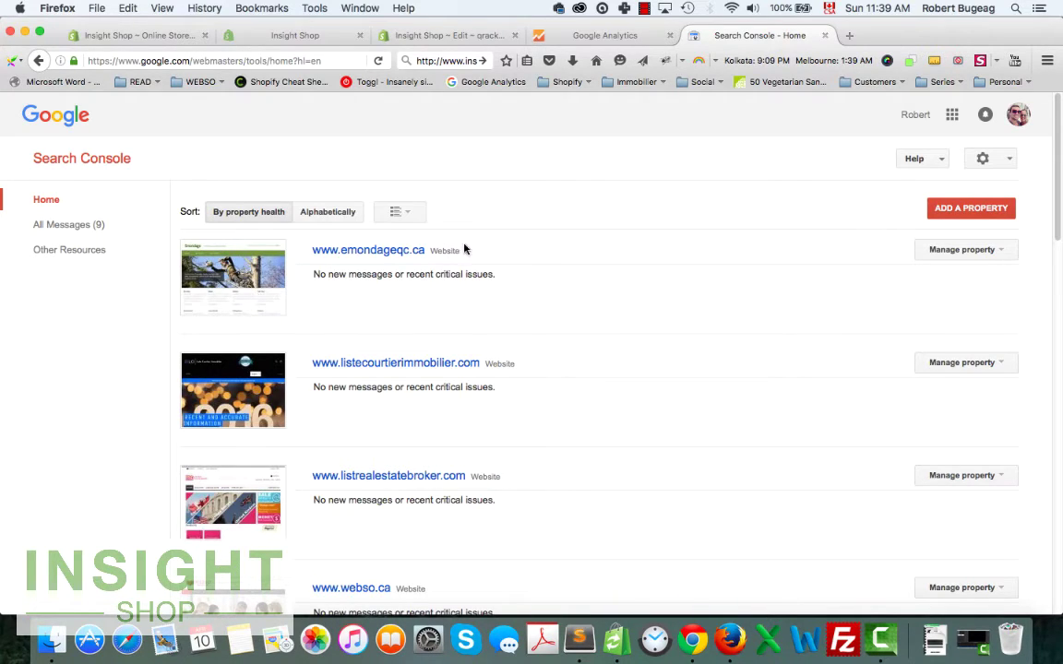
{"action": "scroll", "coordinate": [566, 350], "scroll_direction": "down", "scroll_amount": 10}
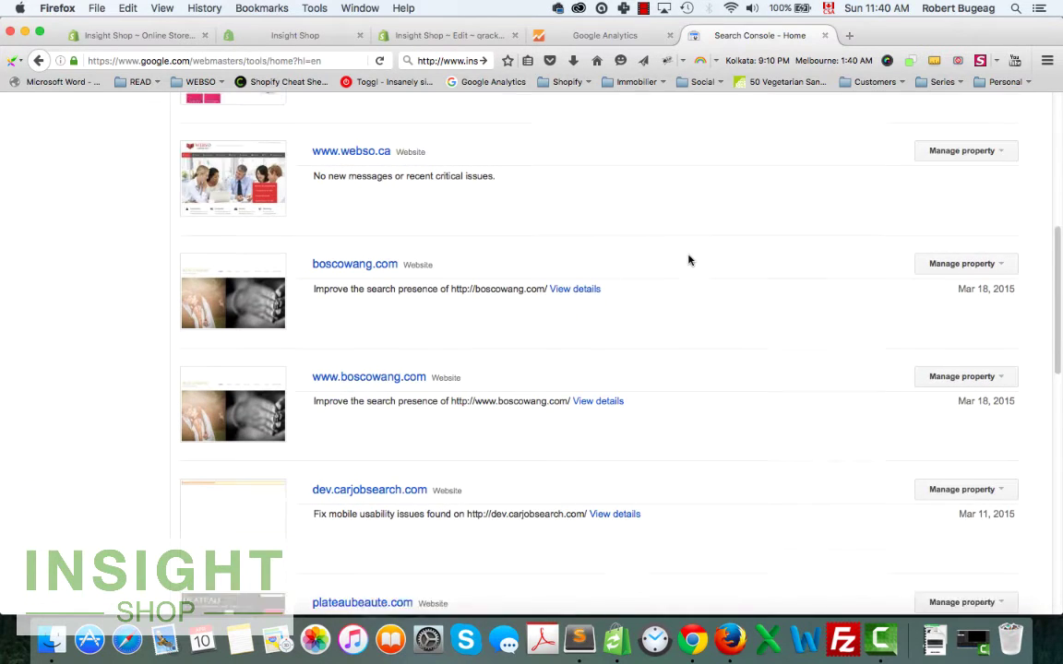
{"action": "scroll", "coordinate": [688, 258], "scroll_direction": "down", "scroll_amount": 5}
{"action": "scroll", "coordinate": [622, 288], "scroll_direction": "down", "scroll_amount": 2}
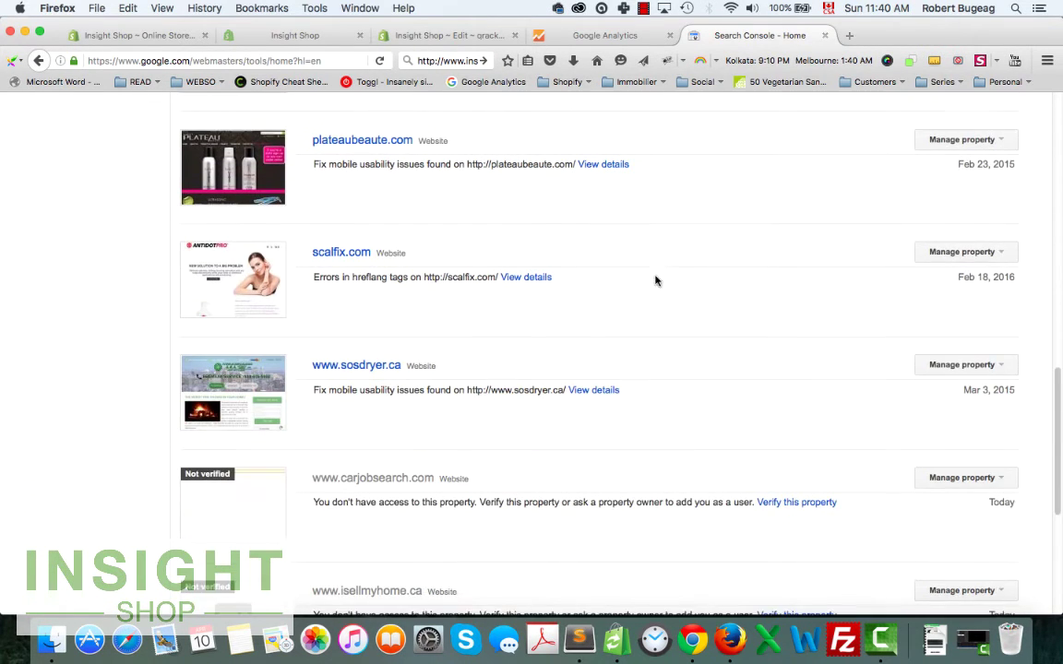
{"action": "scroll", "coordinate": [622, 287], "scroll_direction": "down", "scroll_amount": 1}
{"action": "left_click", "coordinate": [352, 311]}
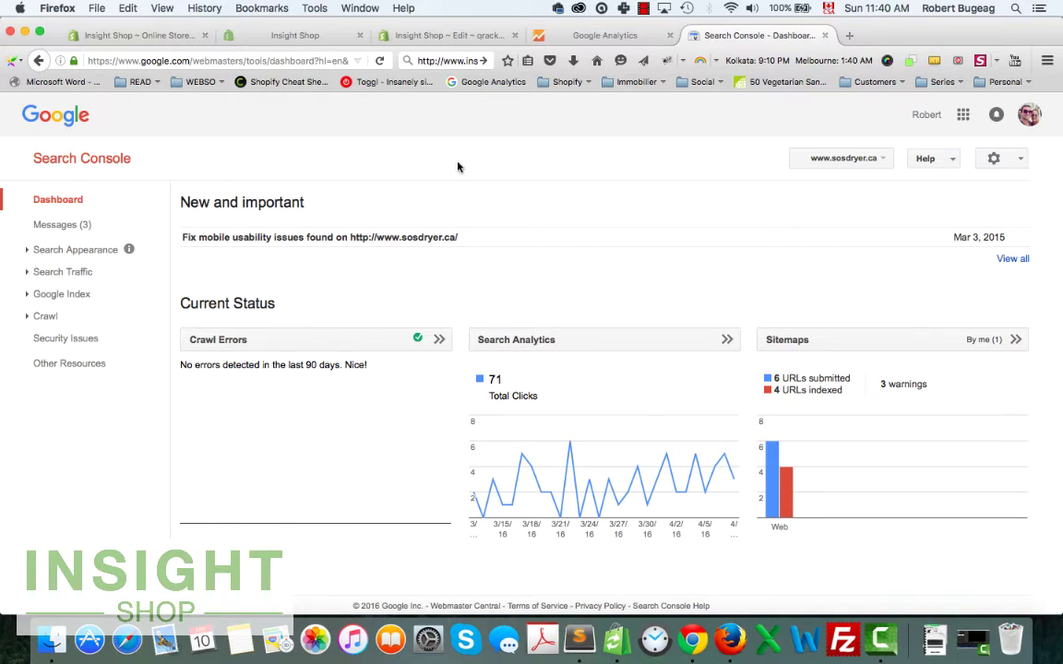
{"action": "left_click", "coordinate": [536, 338]}
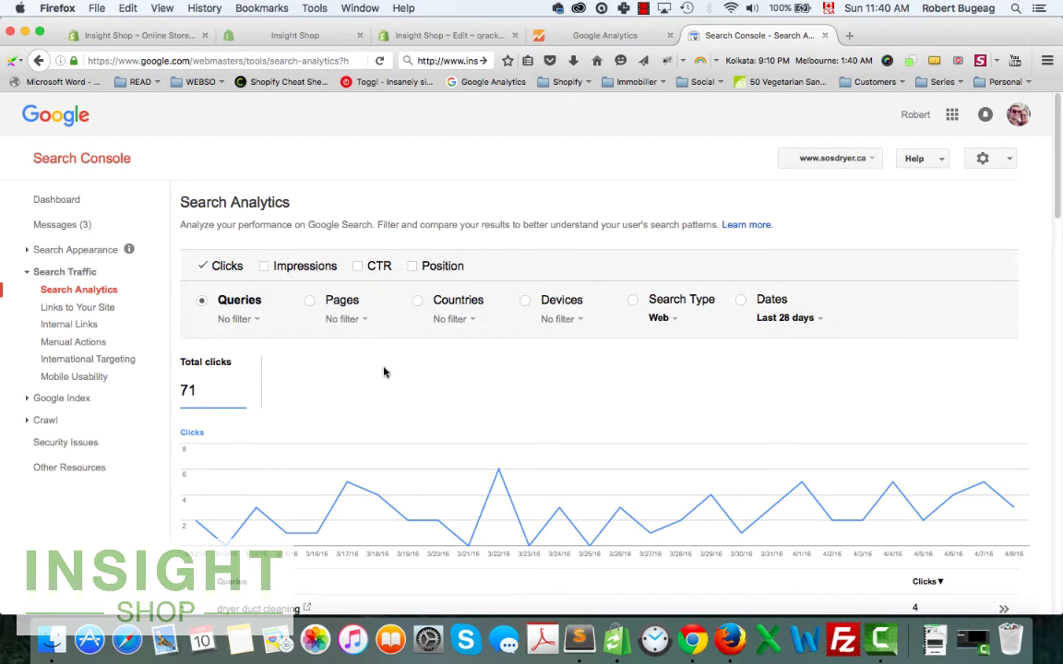
{"action": "scroll", "coordinate": [286, 361], "scroll_direction": "down", "scroll_amount": 8}
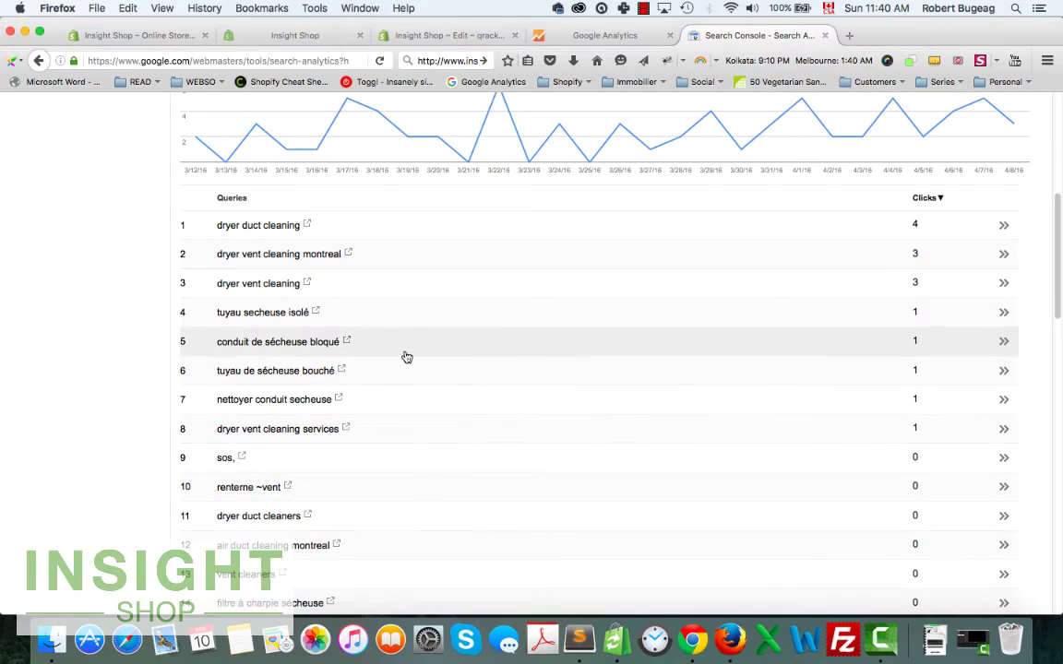
{"action": "scroll", "coordinate": [365, 451], "scroll_direction": "down", "scroll_amount": 5}
{"action": "scroll", "coordinate": [456, 497], "scroll_direction": "up", "scroll_amount": 7}
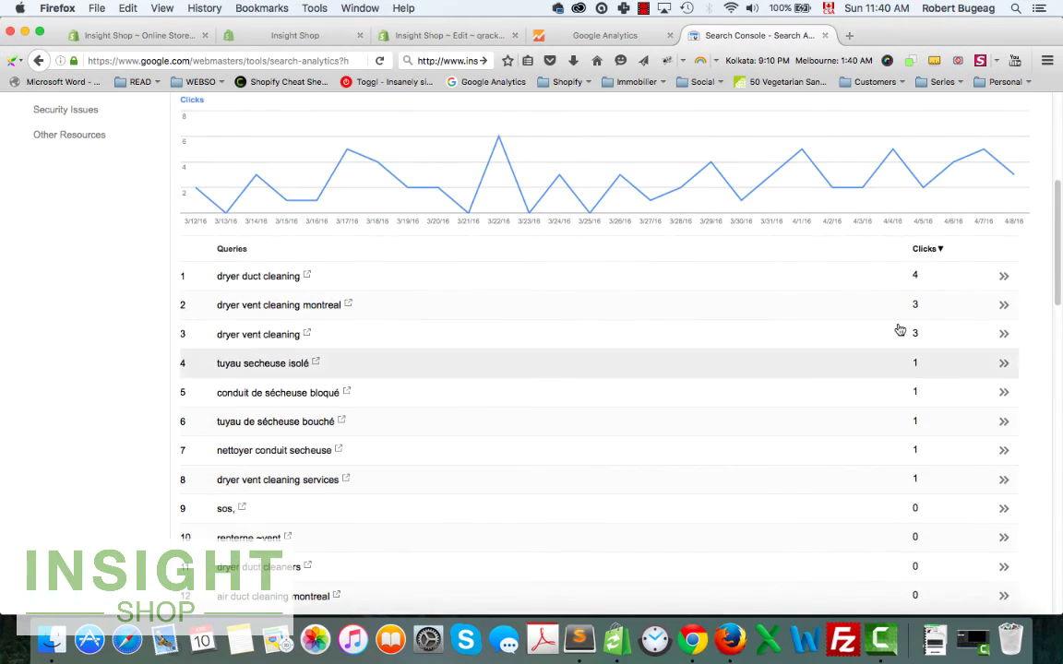
{"action": "scroll", "coordinate": [532, 436], "scroll_direction": "down", "scroll_amount": 17}
{"action": "scroll", "coordinate": [532, 435], "scroll_direction": "down", "scroll_amount": 5}
{"action": "scroll", "coordinate": [527, 456], "scroll_direction": "up", "scroll_amount": 20}
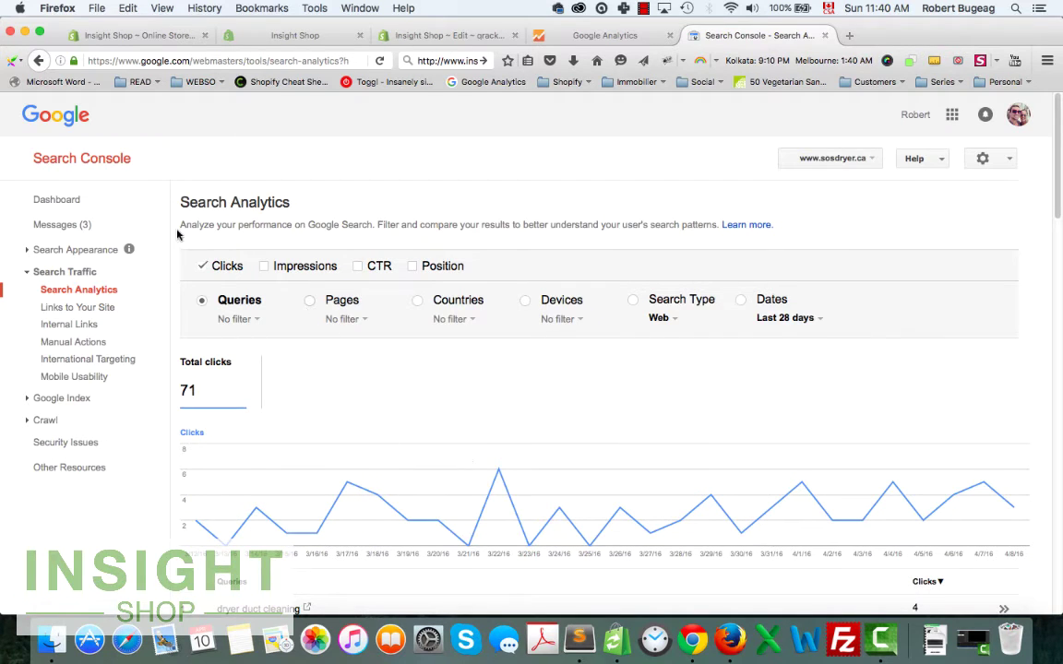
Go back through the Dashboard to the Search Console home property list
{"action": "left_click", "coordinate": [64, 205]}
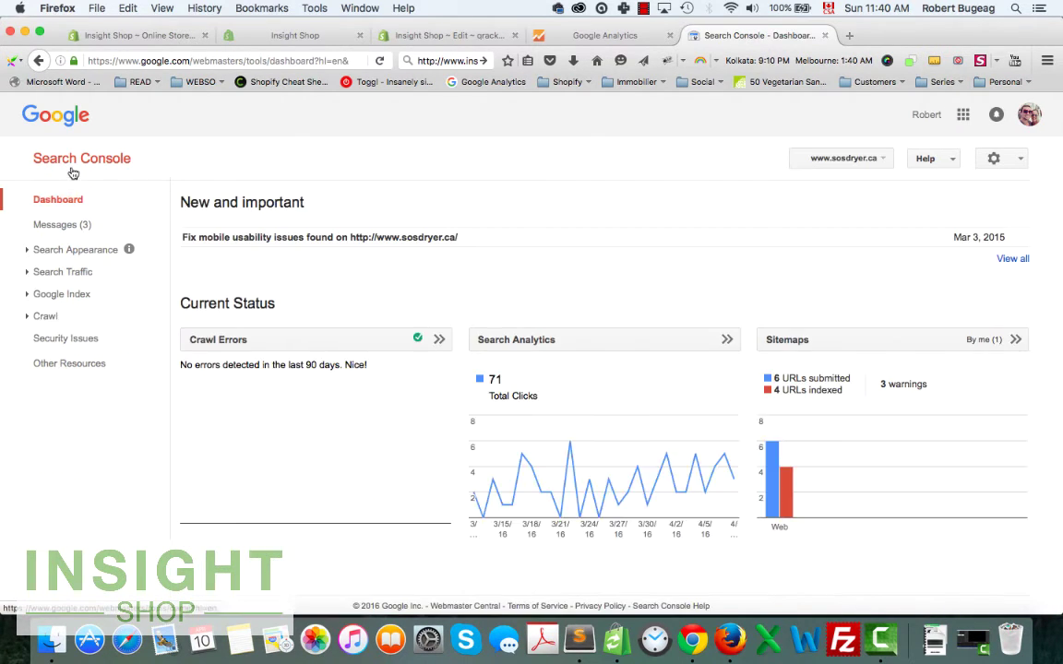
{"action": "left_click", "coordinate": [58, 199]}
{"action": "left_click", "coordinate": [59, 164]}
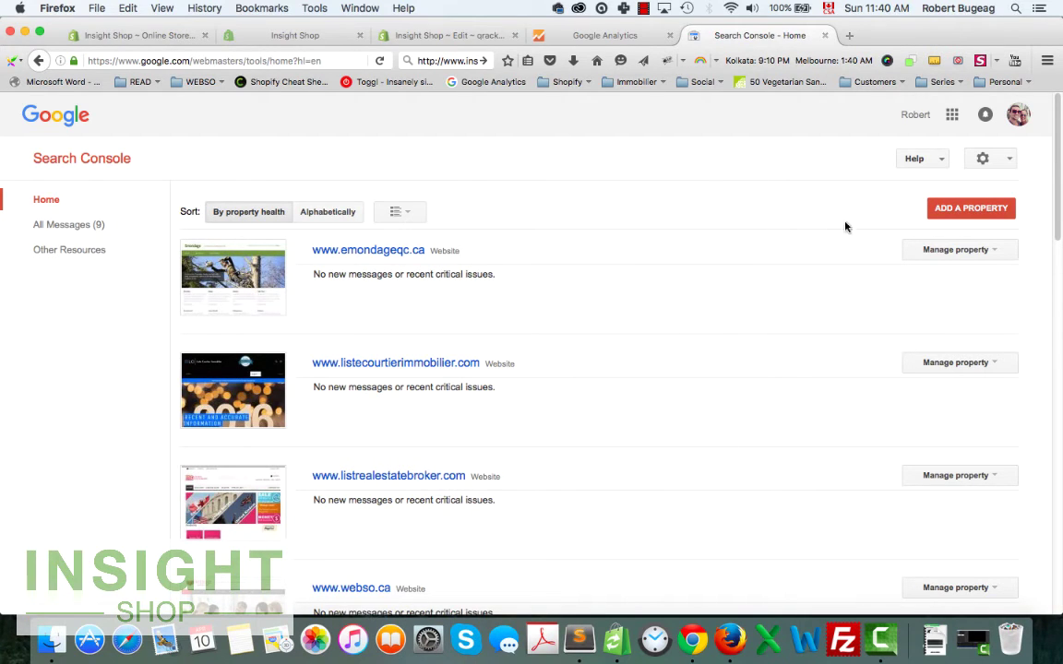
Add a new Search Console property using the store URL shopify-how-to.myshopify.com copied from the Shopify tab
{"action": "left_click", "coordinate": [959, 206]}
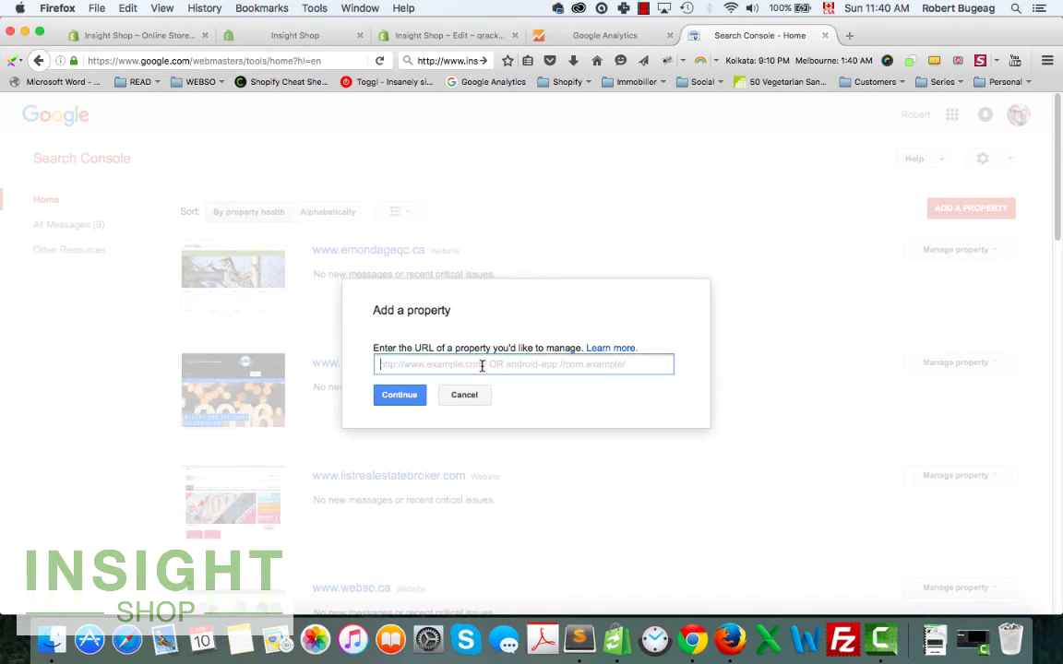
{"action": "key", "text": "super+v"}
{"action": "key", "text": "super+z"}
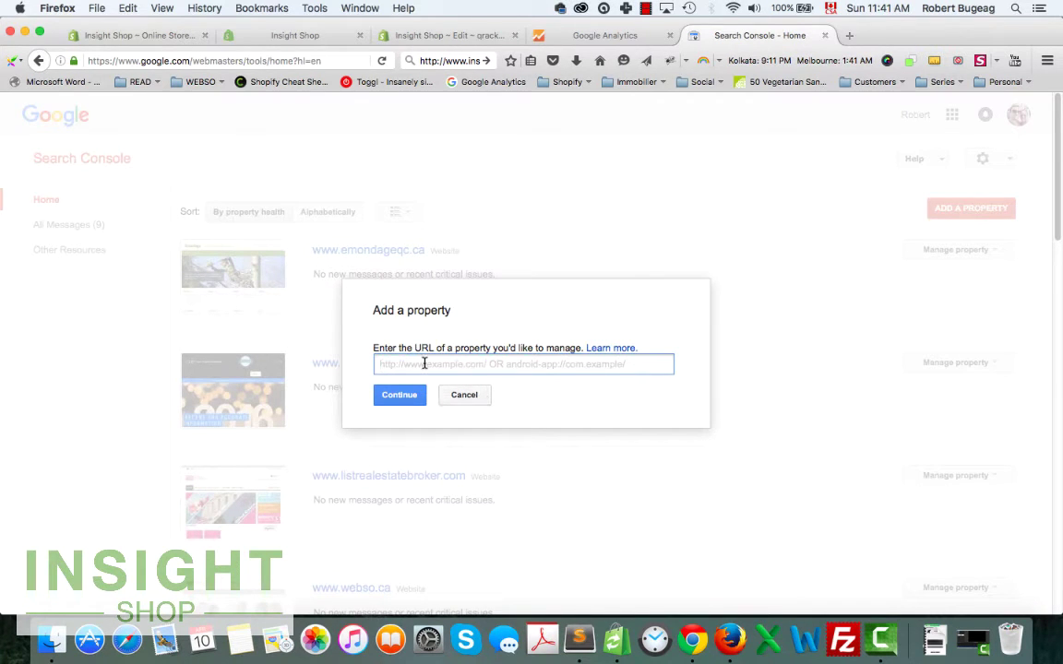
{"action": "left_click", "coordinate": [134, 35]}
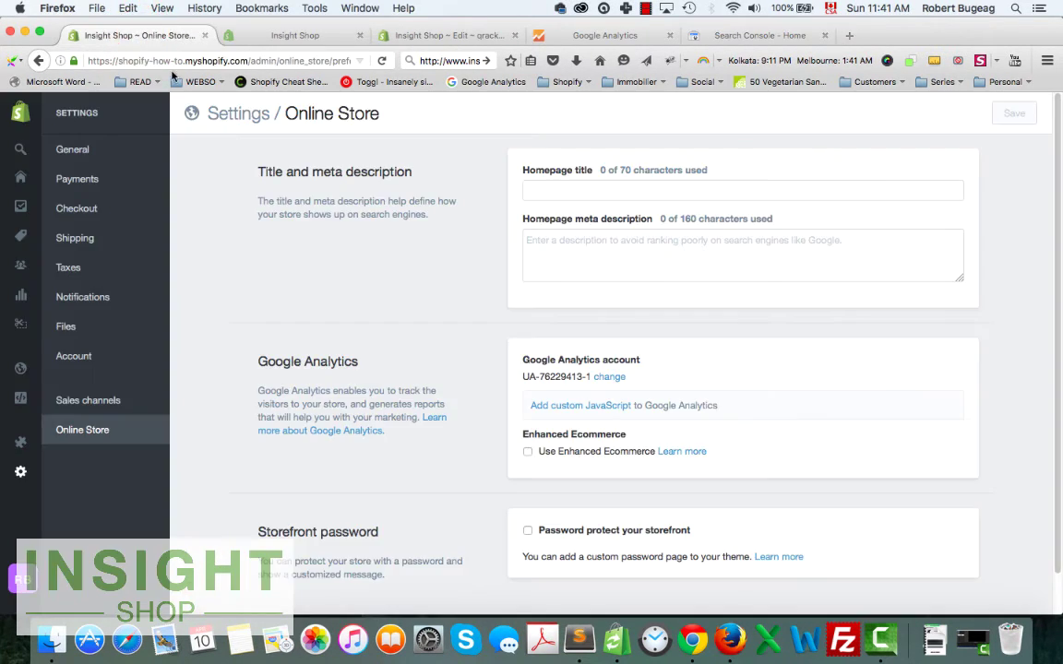
{"action": "left_click_drag", "start_coordinate": [118, 60], "coordinate": [247, 60]}
{"action": "key", "text": "super+c"}
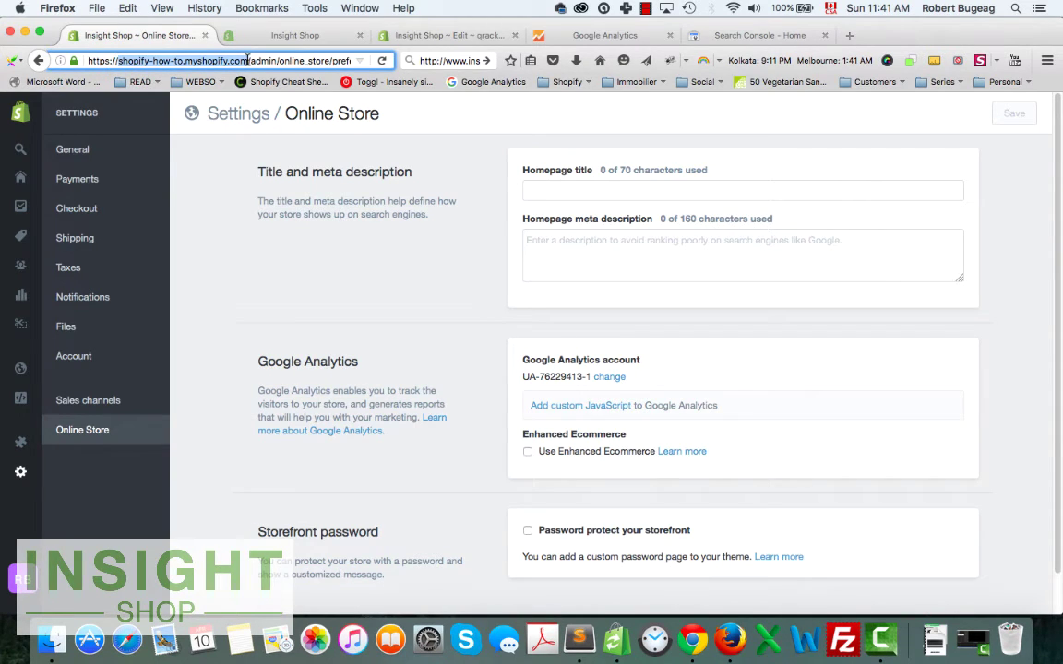
{"action": "left_click", "coordinate": [750, 34]}
{"action": "key", "text": "super+v"}
{"action": "left_click", "coordinate": [399, 396]}
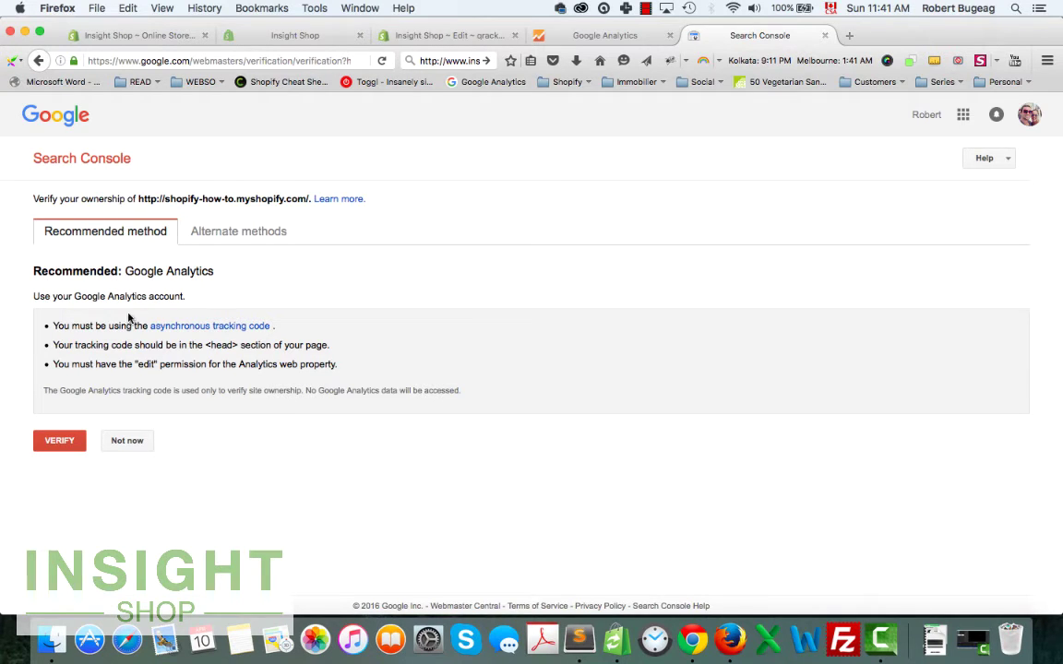
Switch from the recommended Google Analytics method to the HTML tag alternate verification method
{"action": "left_click", "coordinate": [226, 237]}
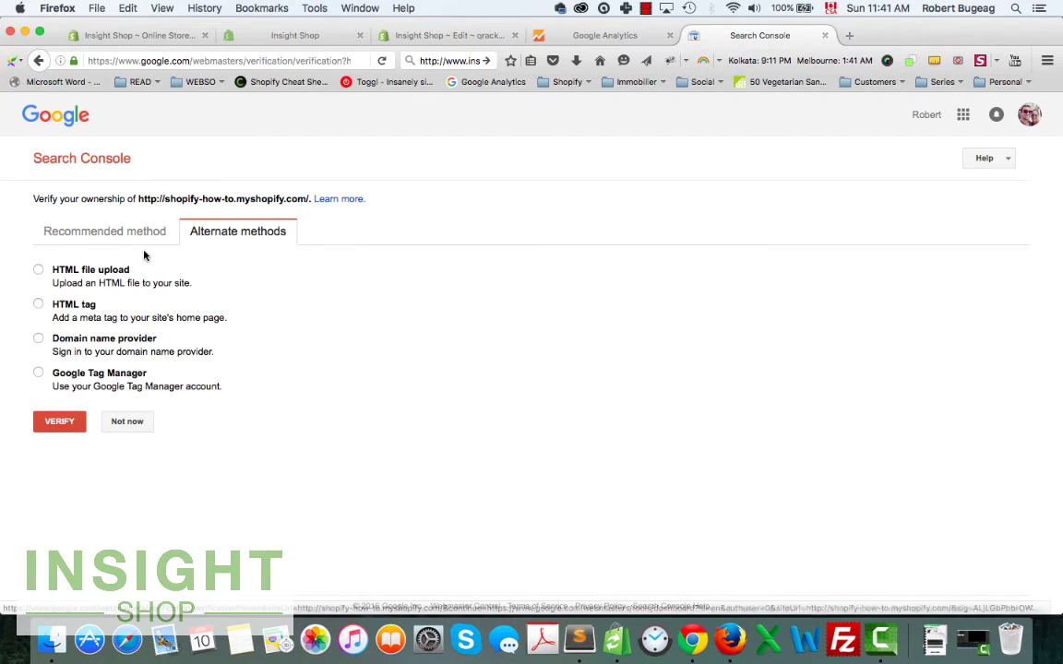
{"action": "left_click", "coordinate": [114, 238]}
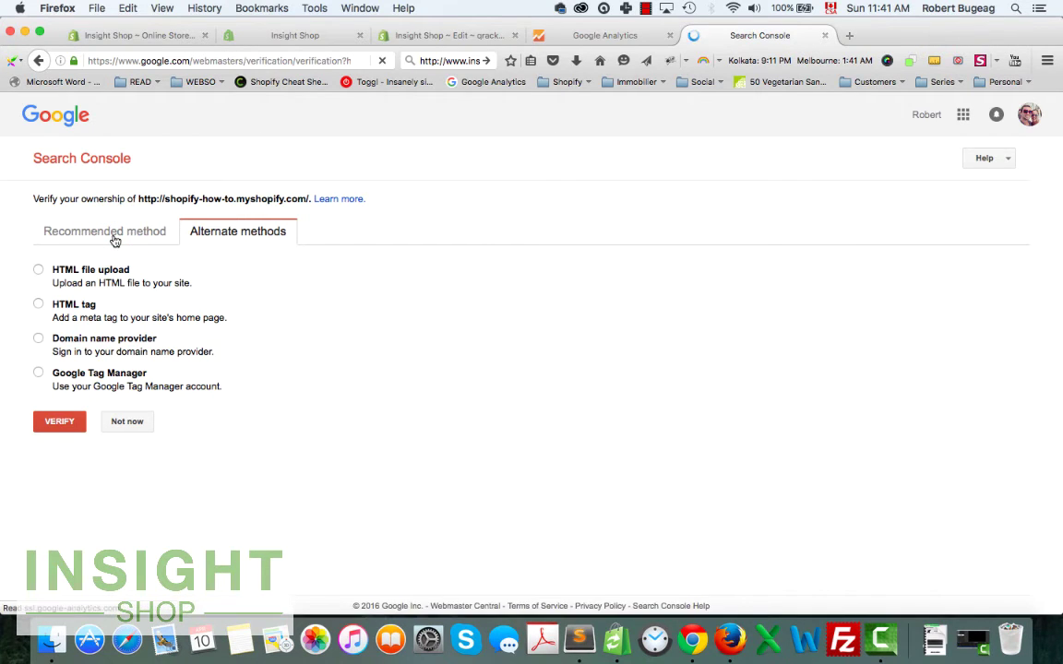
{"action": "left_click", "coordinate": [250, 237]}
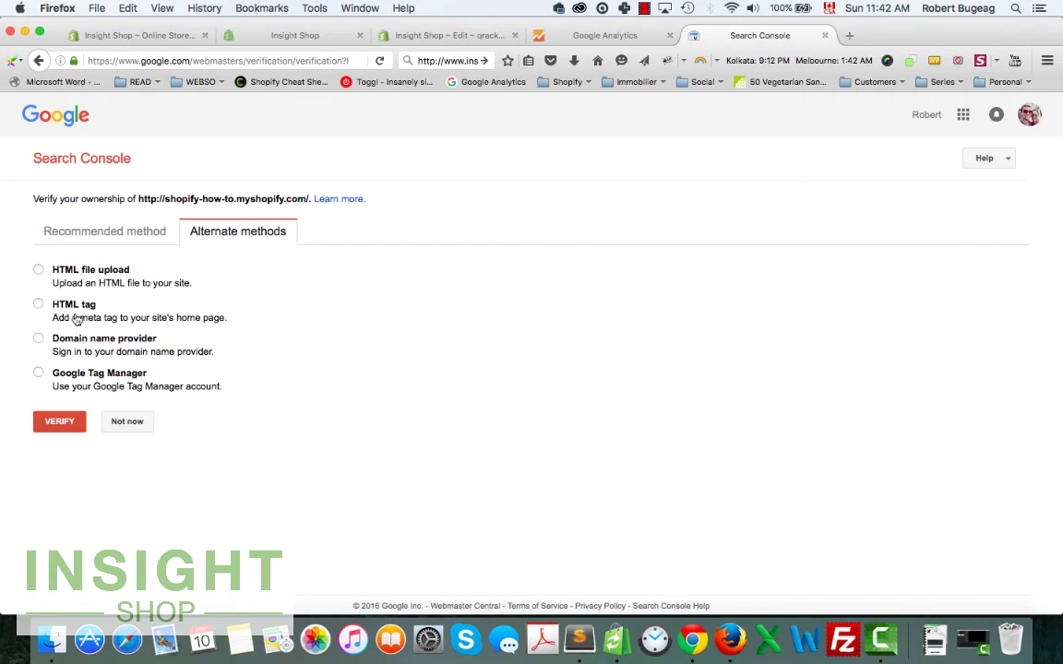
{"action": "left_click", "coordinate": [38, 304]}
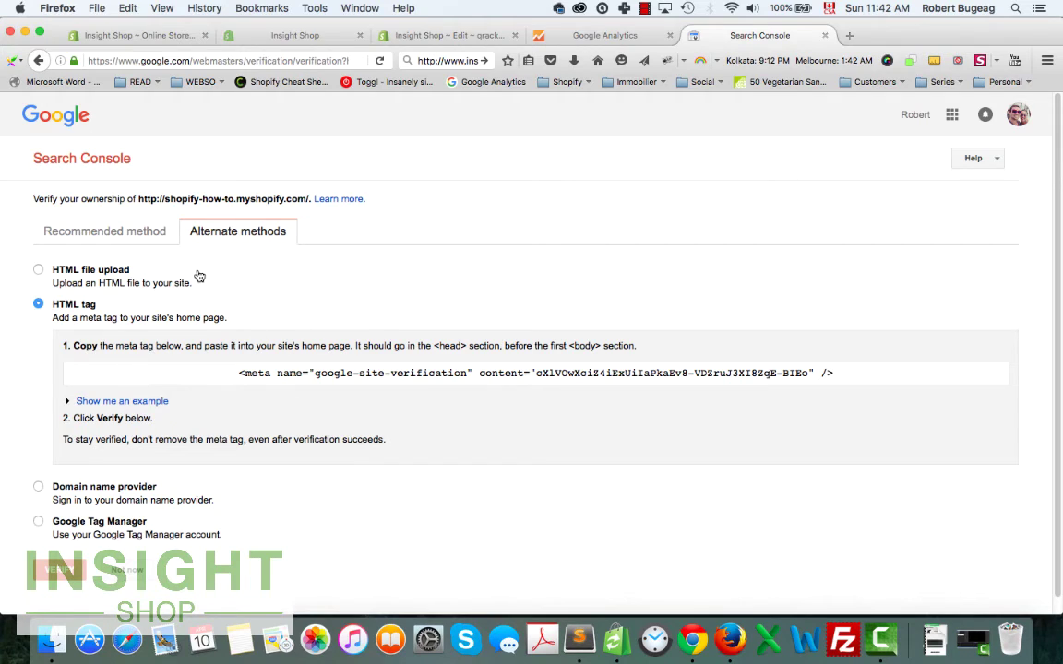
{"action": "left_click", "coordinate": [111, 233]}
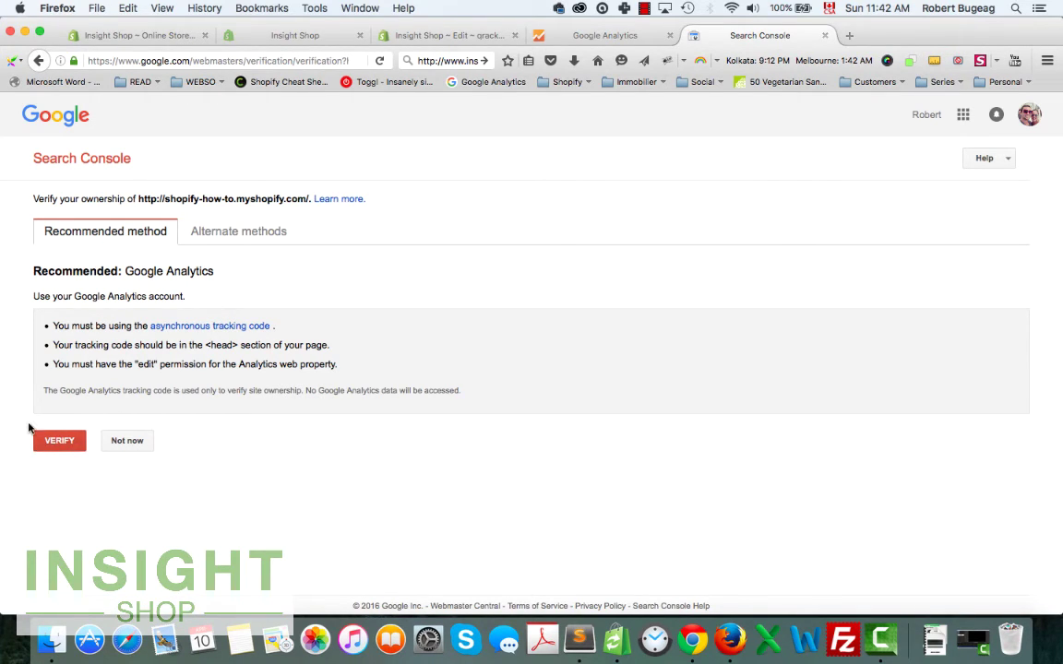
{"action": "left_click", "coordinate": [231, 232]}
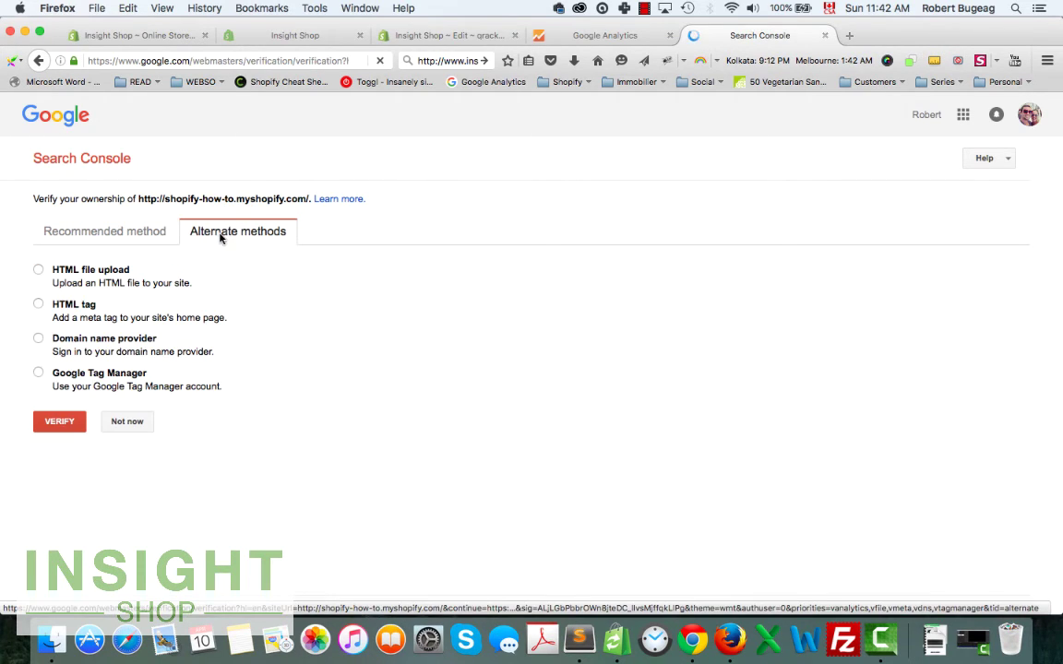
{"action": "left_click", "coordinate": [37, 304]}
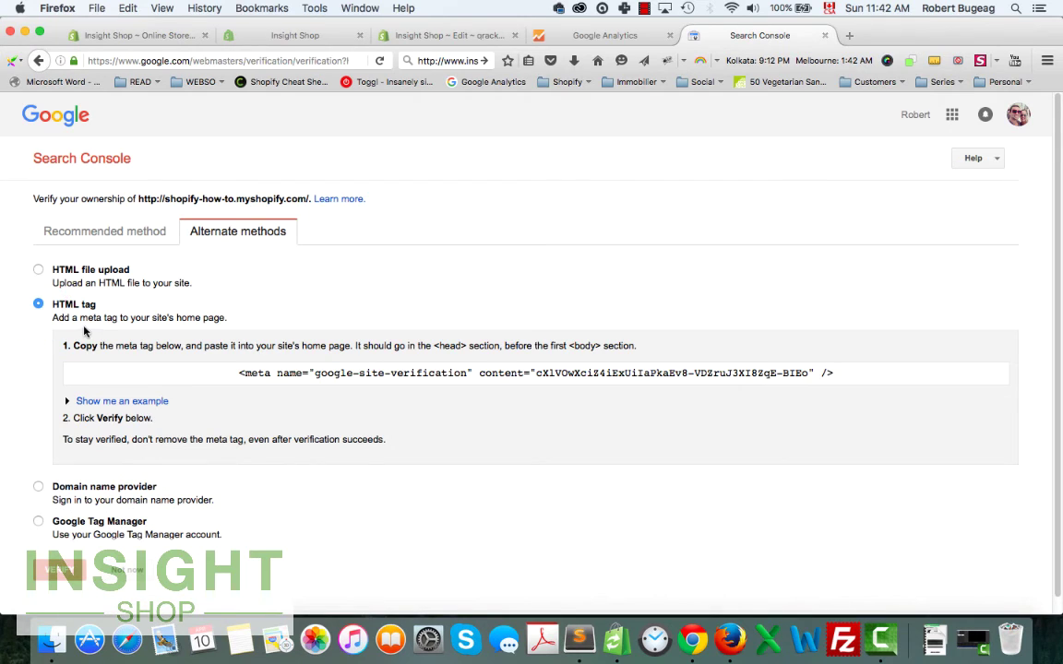
Copy the google-site-verification meta tag, noting it belongs in the <head> section
{"action": "left_click", "coordinate": [231, 378]}
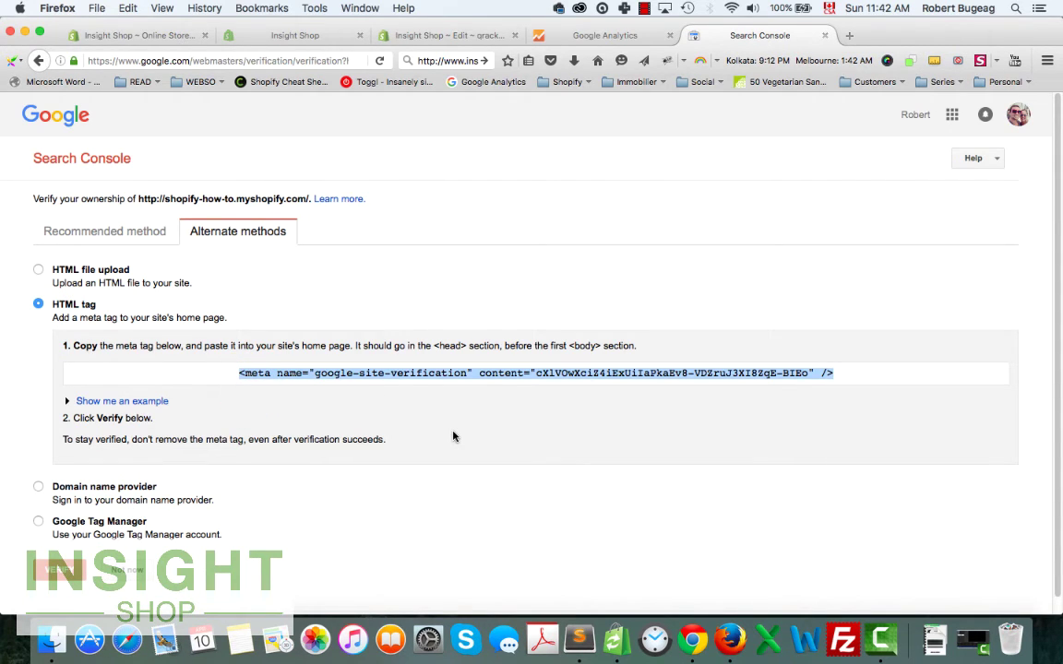
{"action": "key", "text": "super+c"}
{"action": "left_click_drag", "start_coordinate": [434, 346], "coordinate": [467, 347]}
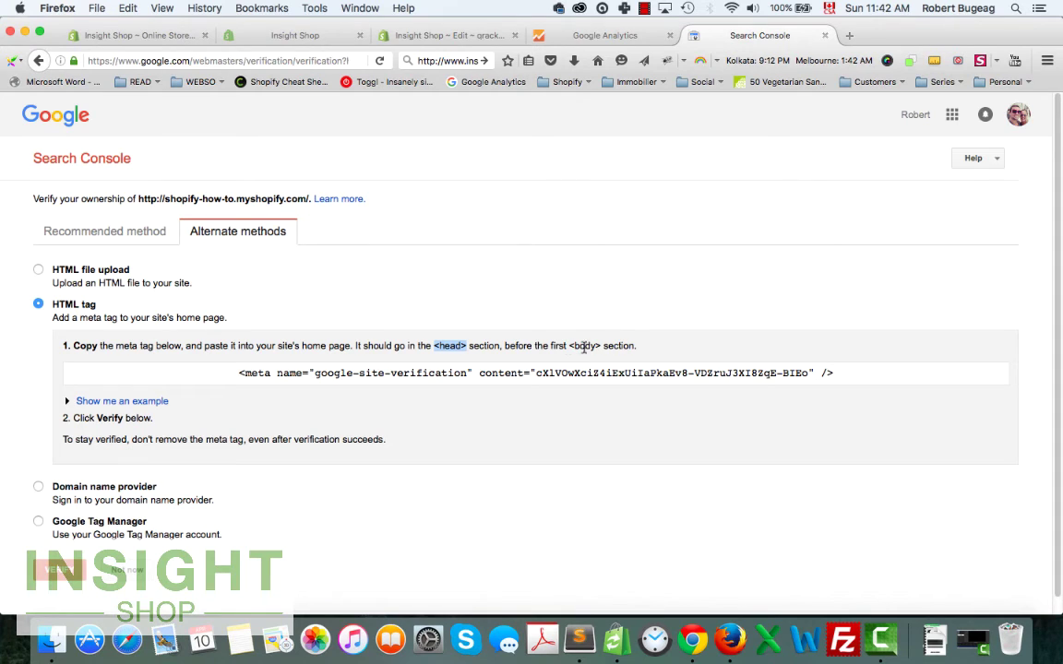
Open theme.liquid in the code editor of the Qrack-v1-1-7 theme
{"action": "left_click", "coordinate": [140, 36]}
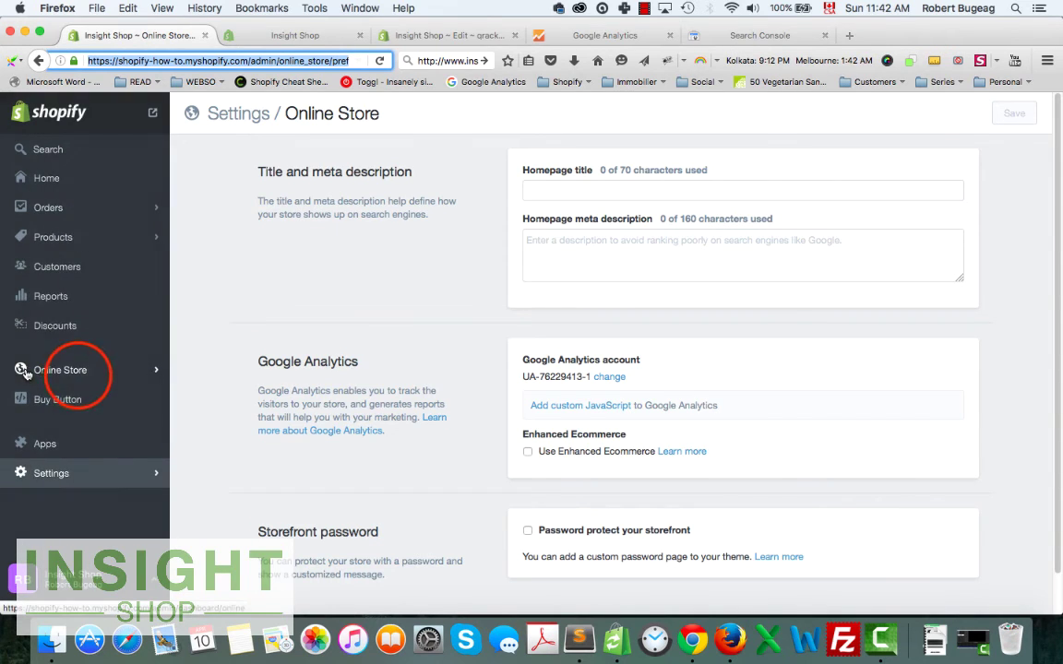
{"action": "left_click", "coordinate": [71, 372]}
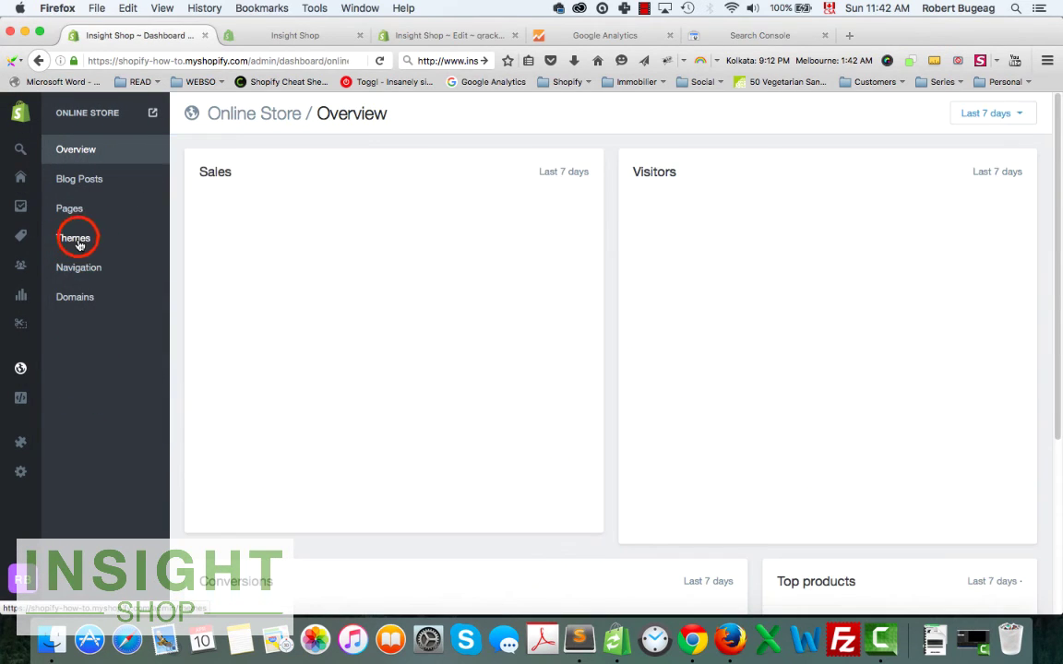
{"action": "left_click", "coordinate": [73, 238]}
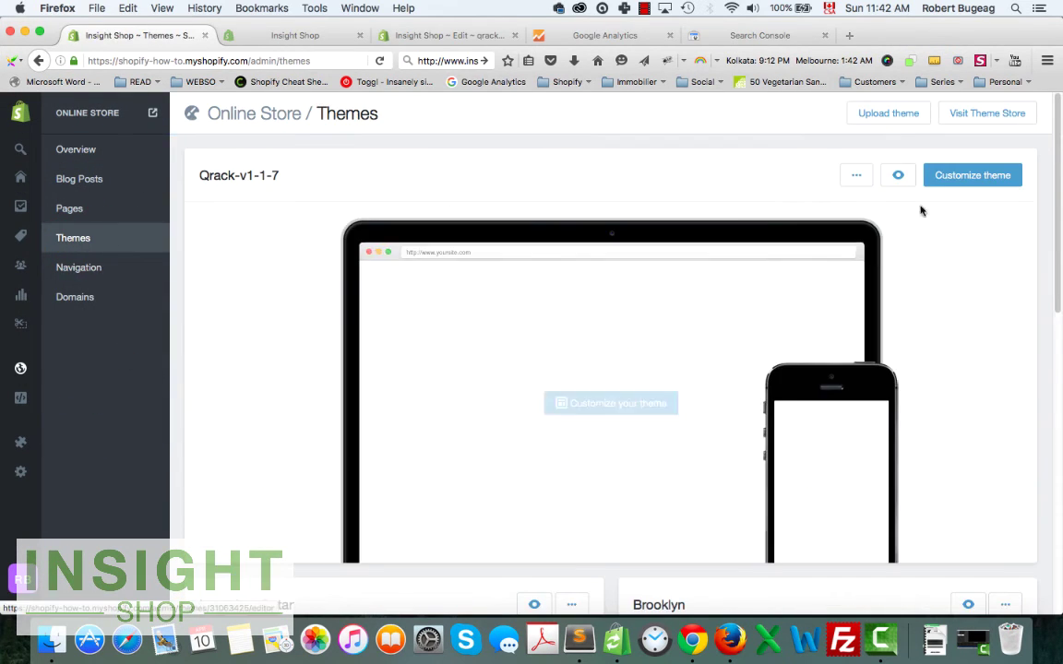
{"action": "left_click", "coordinate": [855, 176]}
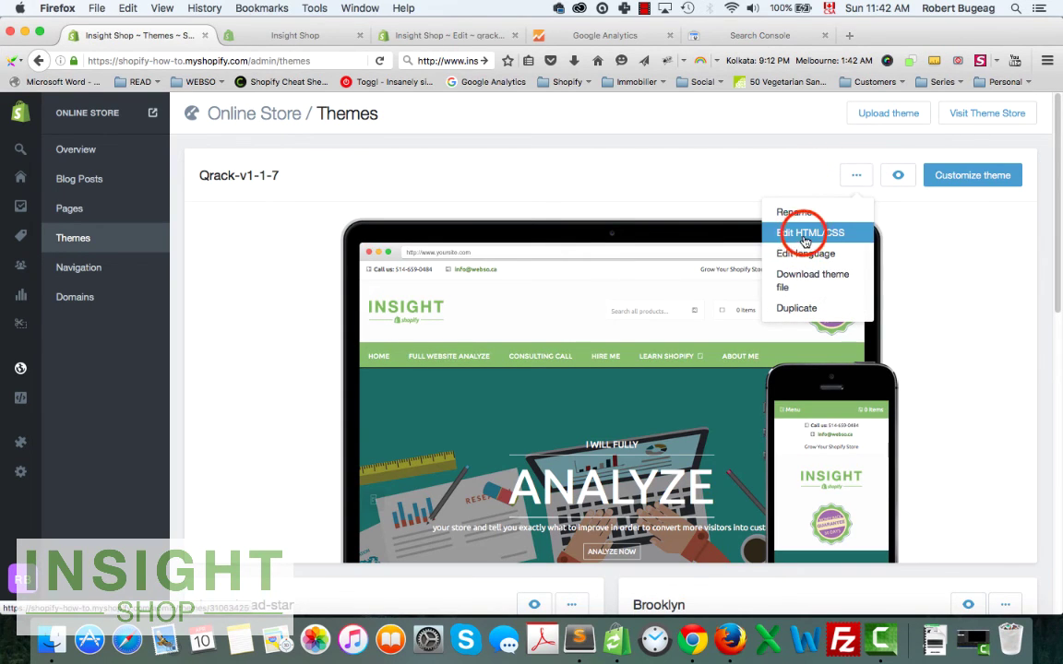
{"action": "left_click", "coordinate": [798, 232]}
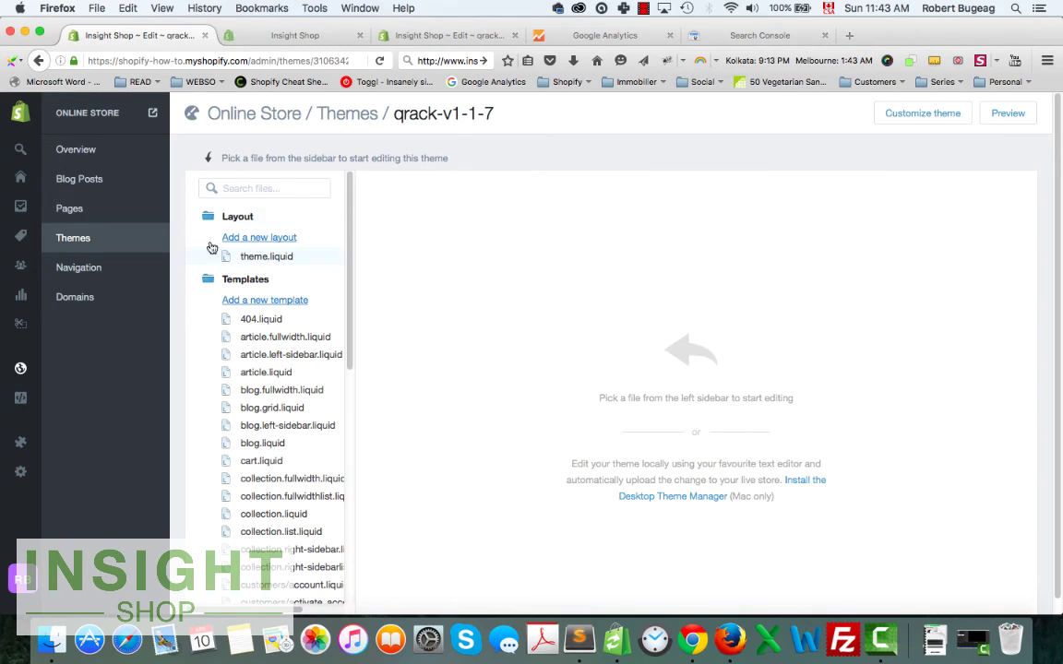
{"action": "left_click", "coordinate": [264, 259]}
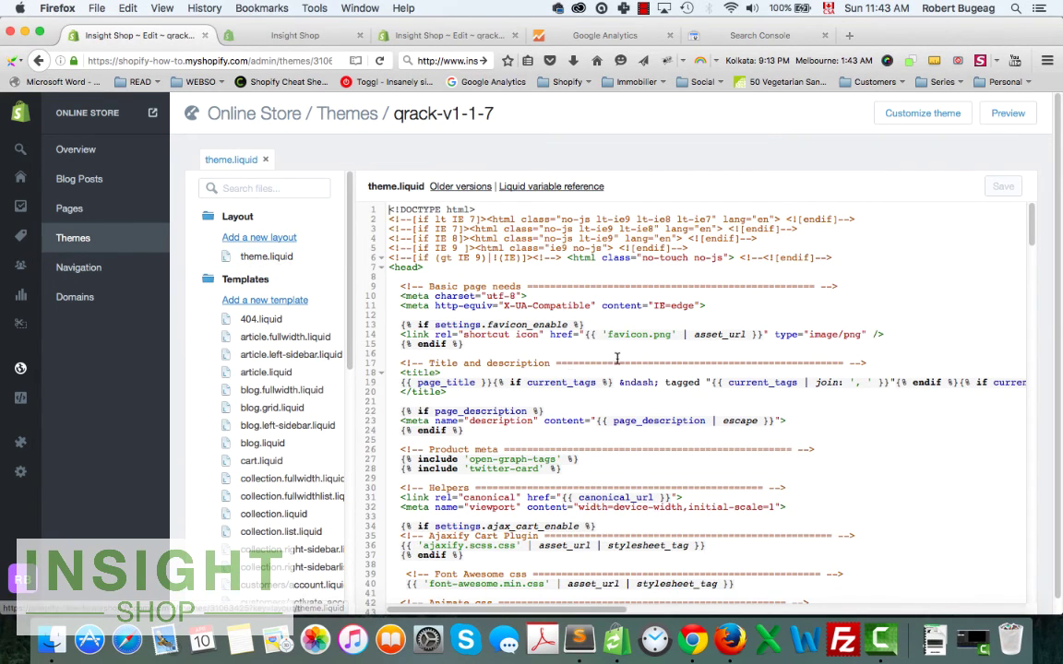
Search theme.liquid for 'body' to locate the closing </head> tag
{"action": "scroll", "coordinate": [480, 387], "scroll_direction": "down", "scroll_amount": 7}
{"action": "scroll", "coordinate": [514, 403], "scroll_direction": "down", "scroll_amount": 4}
{"action": "scroll", "coordinate": [646, 415], "scroll_direction": "up", "scroll_amount": 10}
{"action": "key", "text": "cmd+f"}
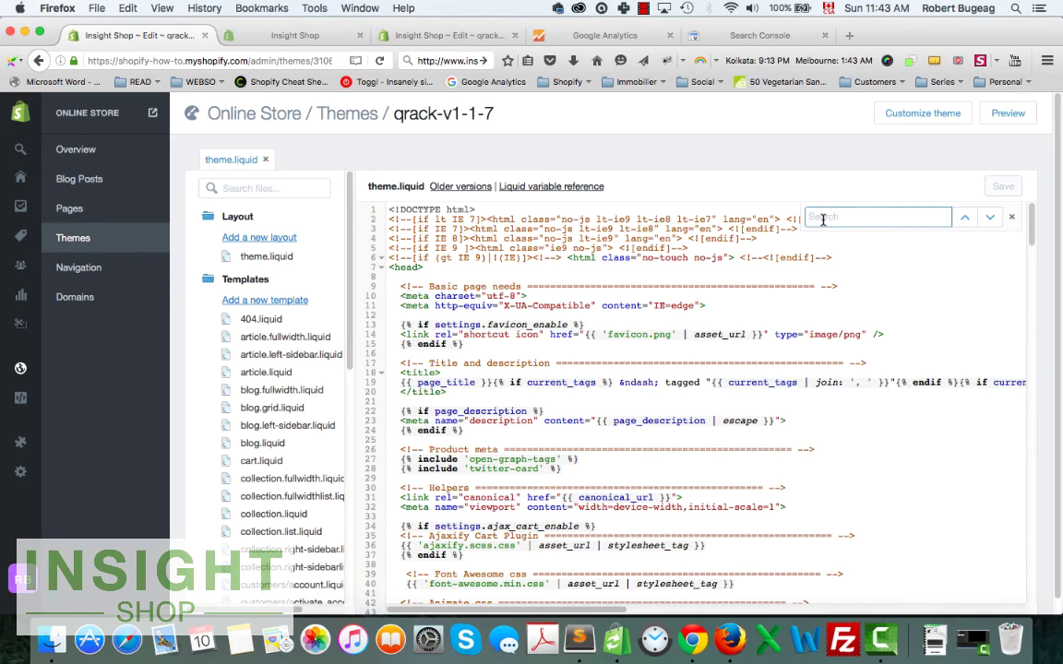
{"action": "type", "text": "body"}
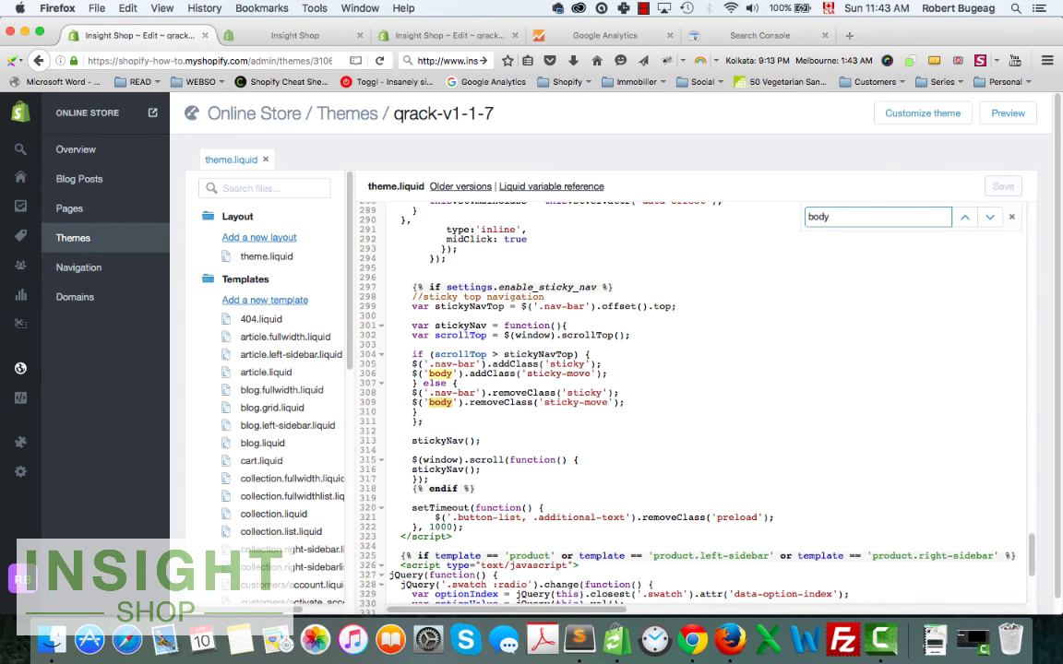
{"action": "left_click", "coordinate": [990, 218]}
{"action": "left_click", "coordinate": [989, 218]}
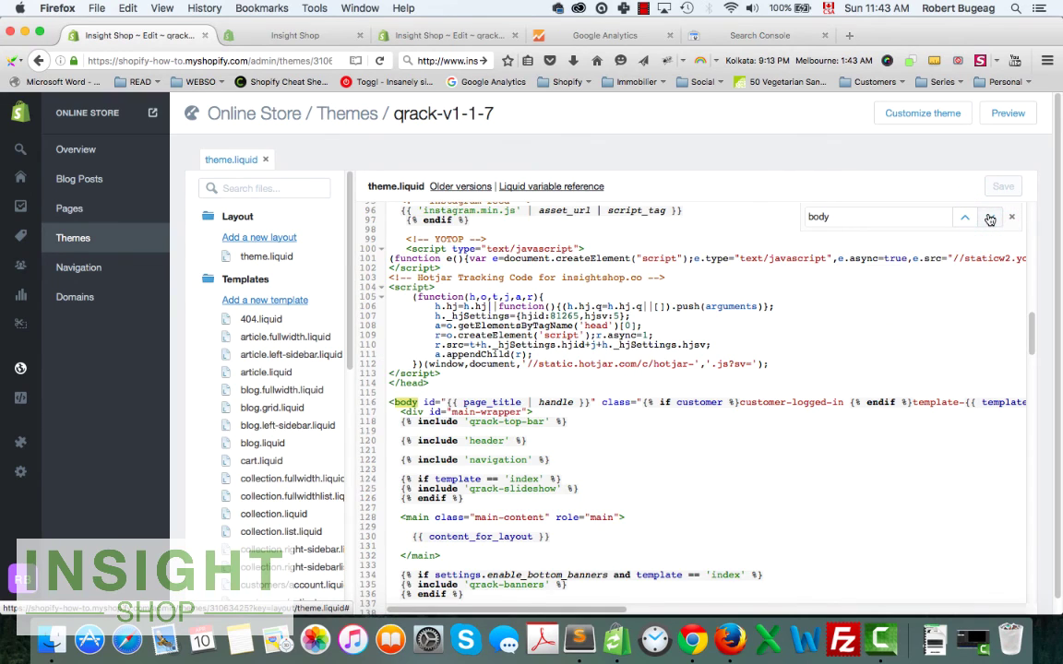
{"action": "left_click", "coordinate": [422, 395]}
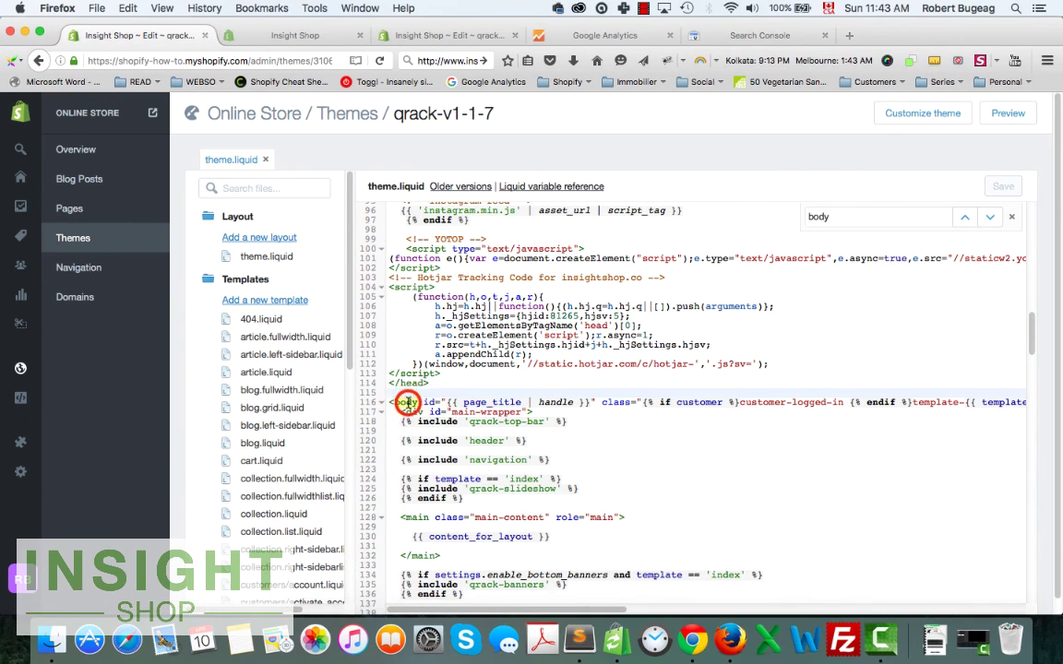
{"action": "left_click", "coordinate": [411, 384]}
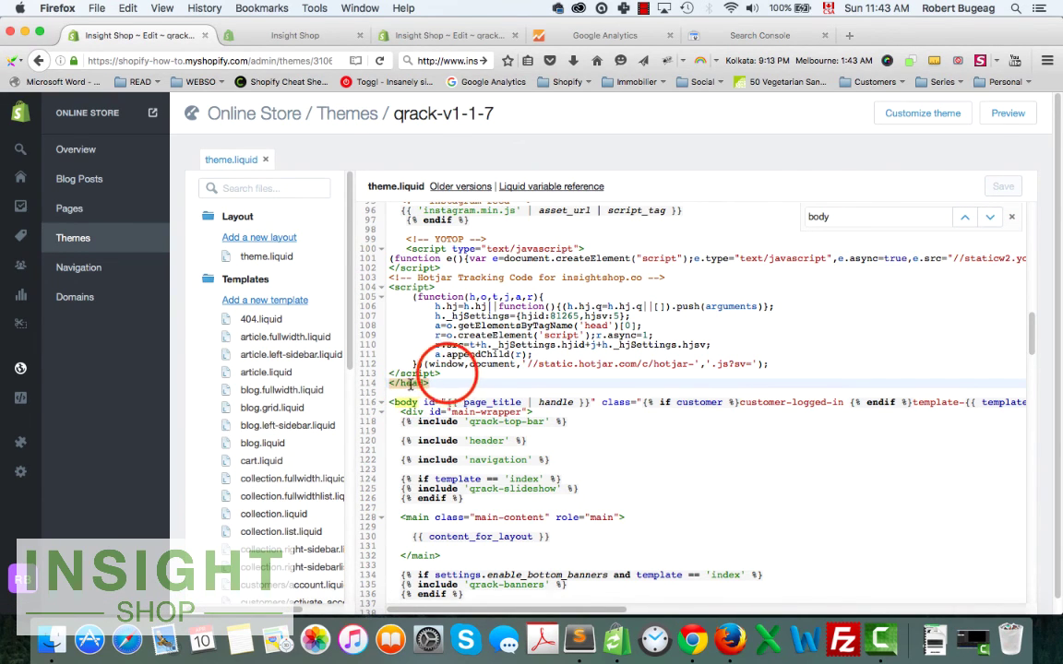
Paste the verification meta tag on a new line 114 before </head> and save theme.liquid
{"action": "left_click", "coordinate": [444, 373]}
{"action": "key", "text": "Return"}
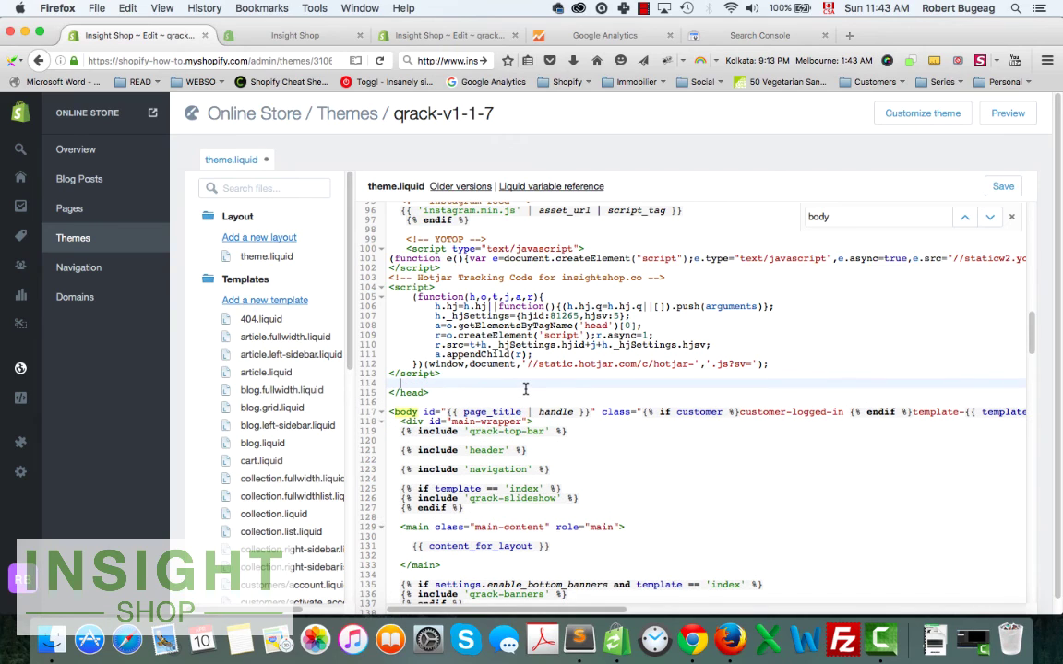
{"action": "left_click", "coordinate": [394, 381]}
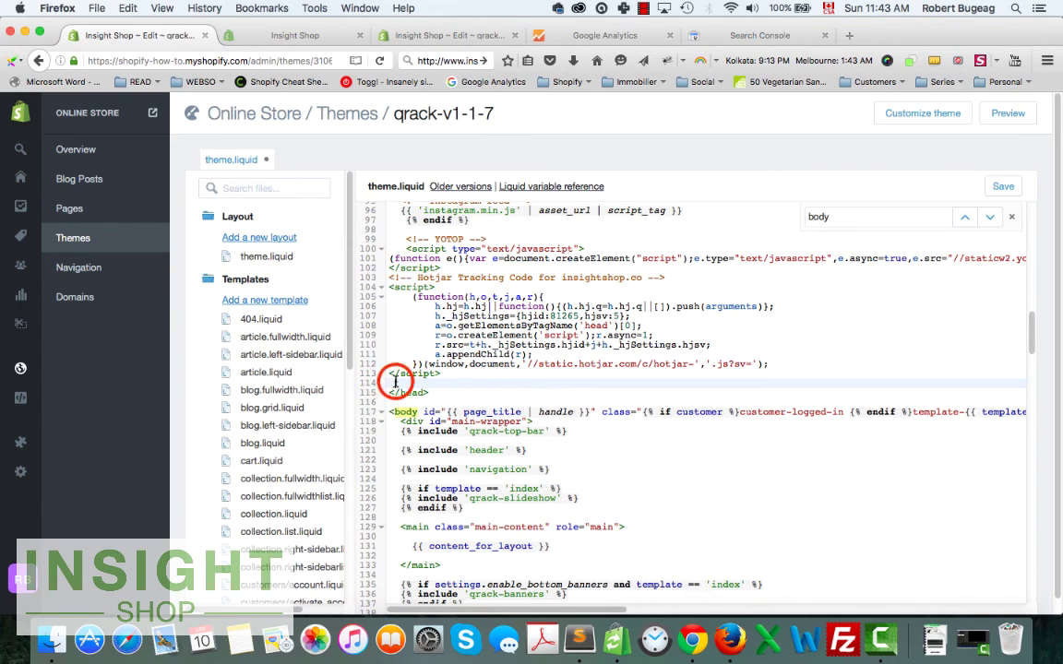
{"action": "key", "text": "super+v"}
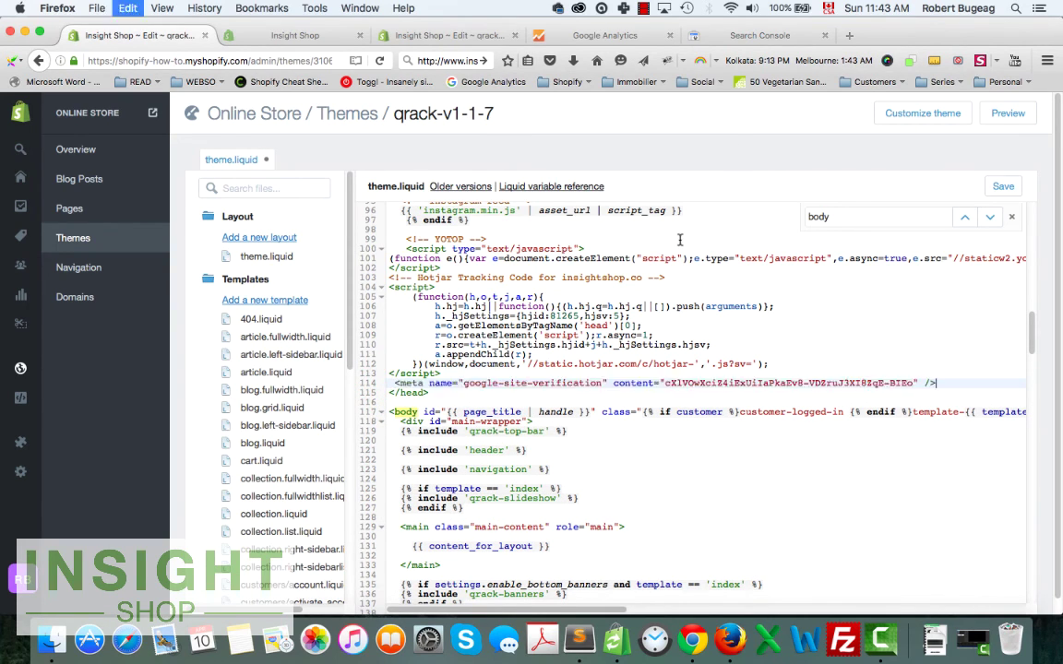
{"action": "left_click", "coordinate": [1003, 186]}
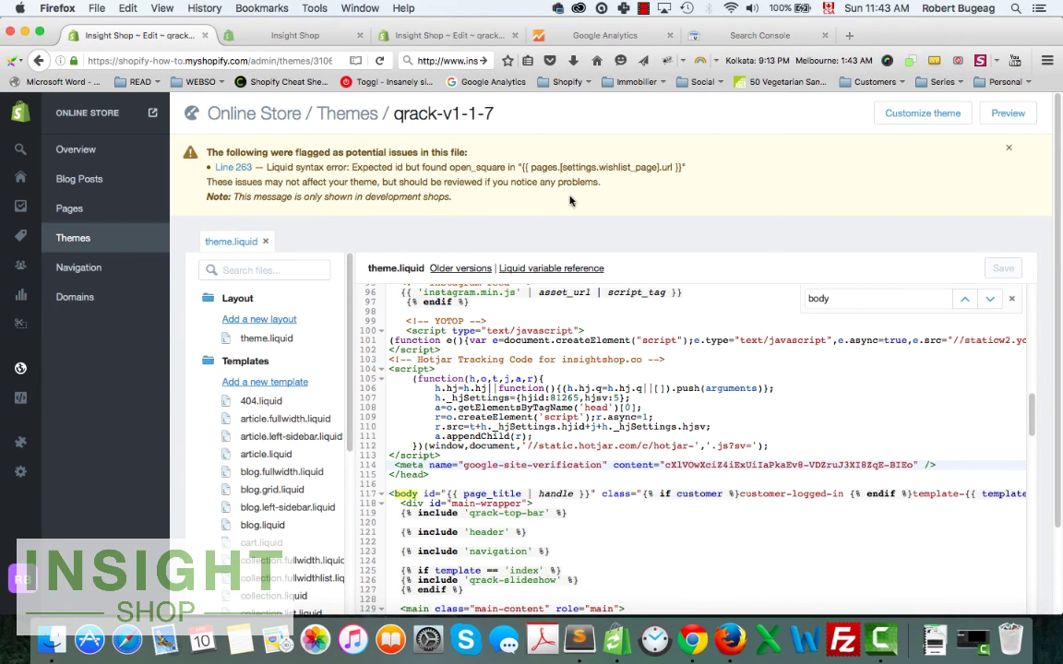
Verify the store property via the HTML tag method and continue past the success message to the dashboard
{"action": "left_click", "coordinate": [743, 29]}
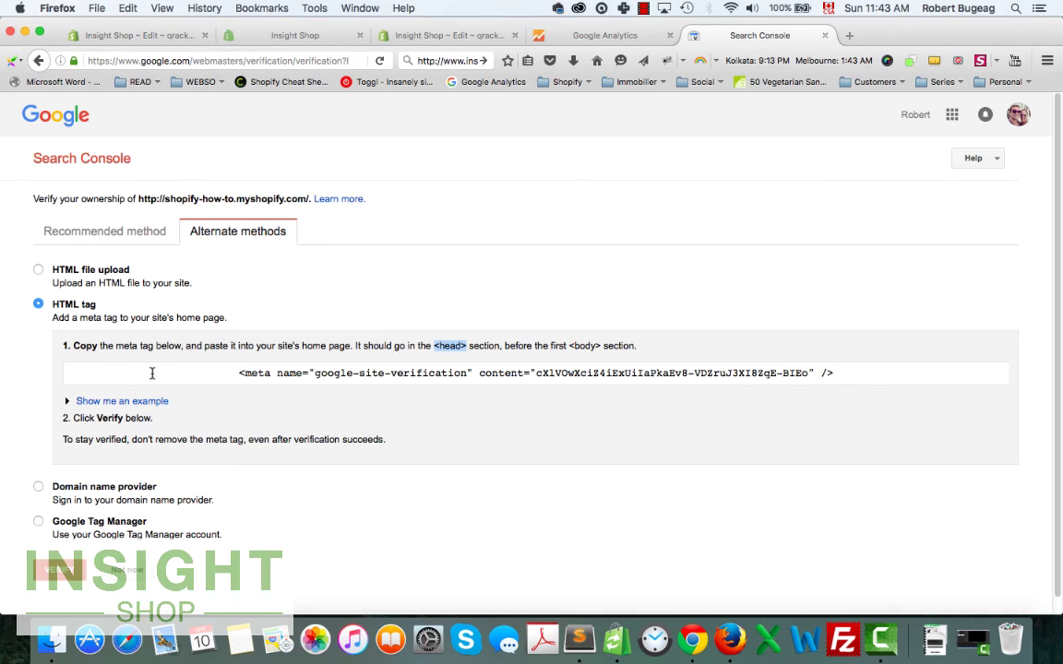
{"action": "scroll", "coordinate": [248, 437], "scroll_direction": "down", "scroll_amount": 1}
{"action": "left_click", "coordinate": [58, 554]}
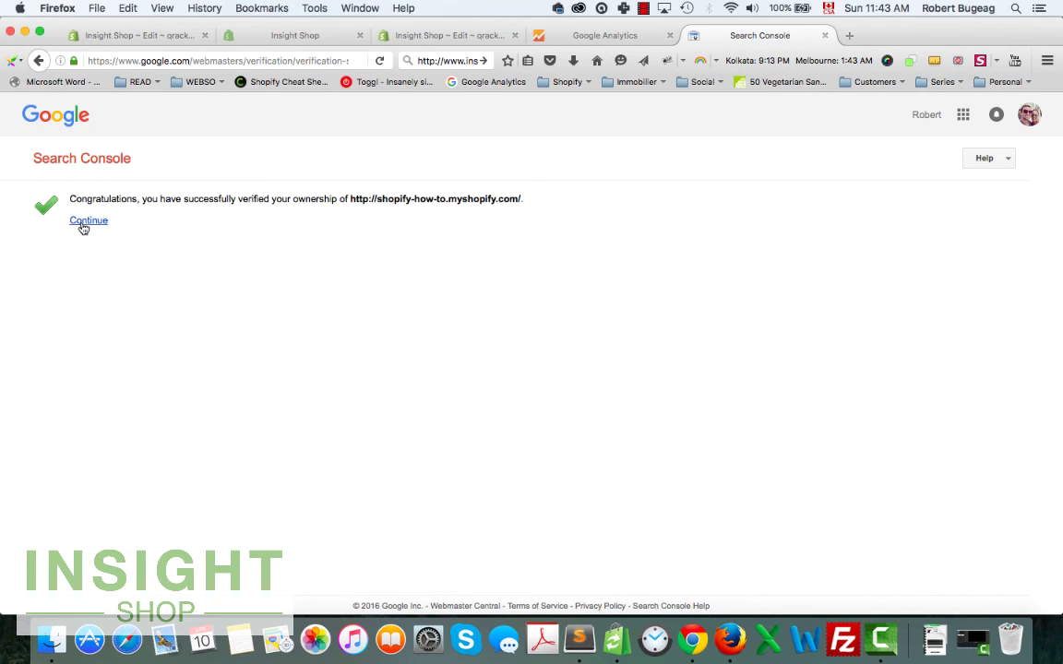
{"action": "left_click", "coordinate": [84, 222]}
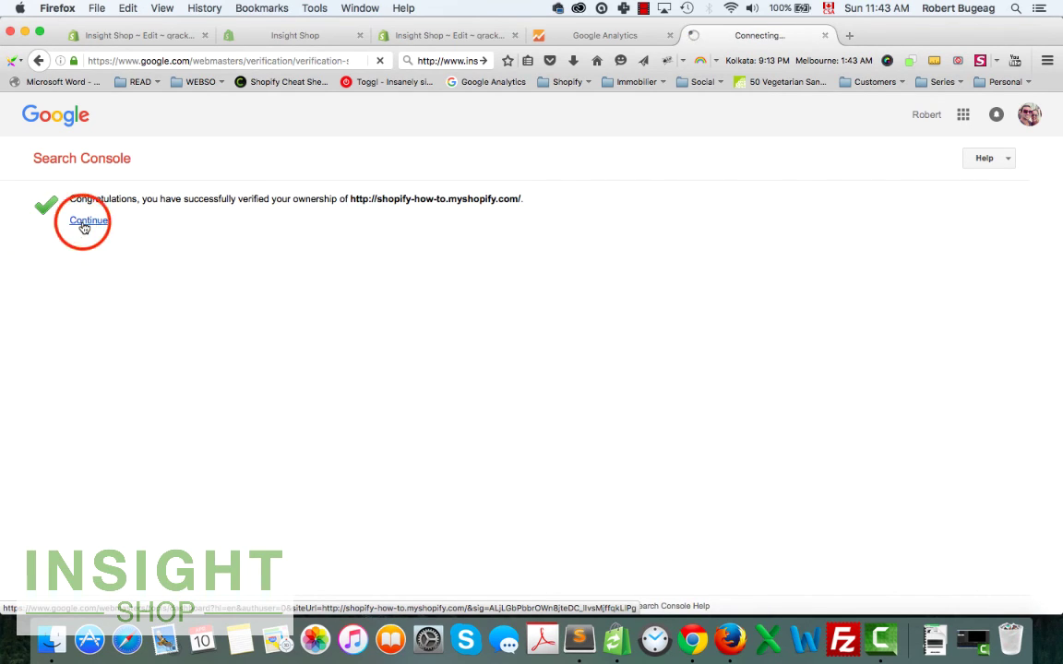